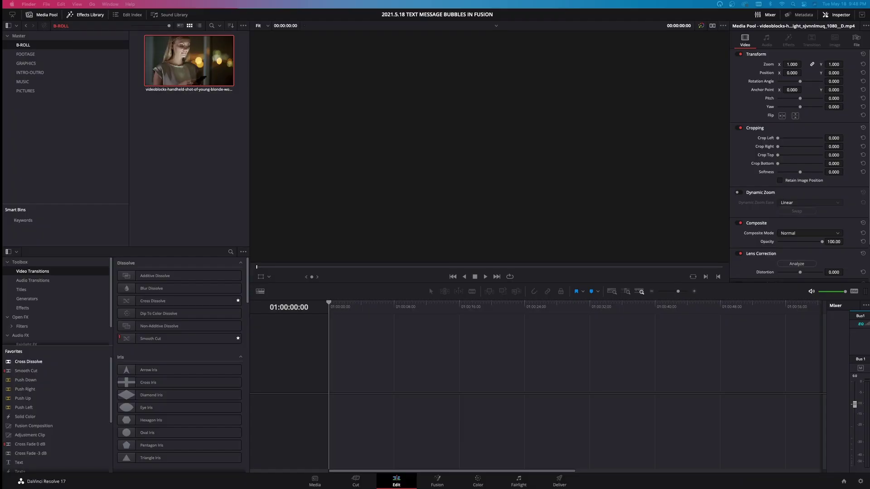
Place the clip of the woman with a phone on a new timeline and trim it to 10 seconds.
drag(181, 72, 369, 369)
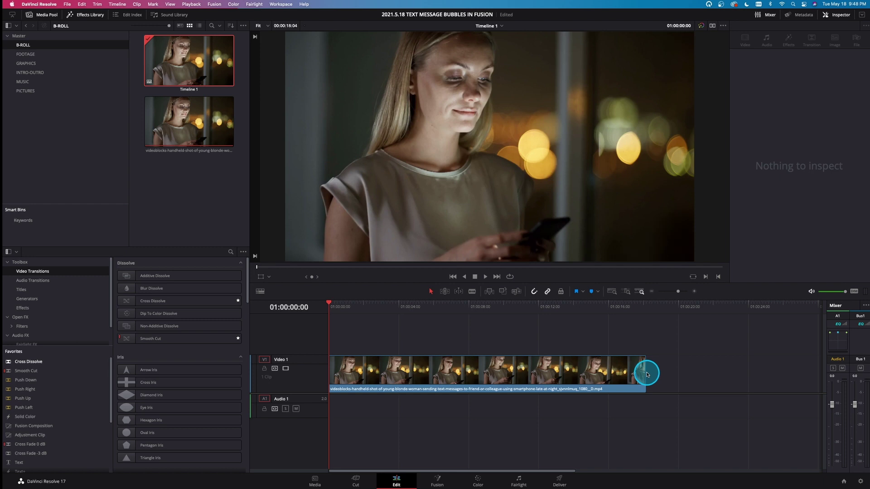
drag(645, 373, 502, 375)
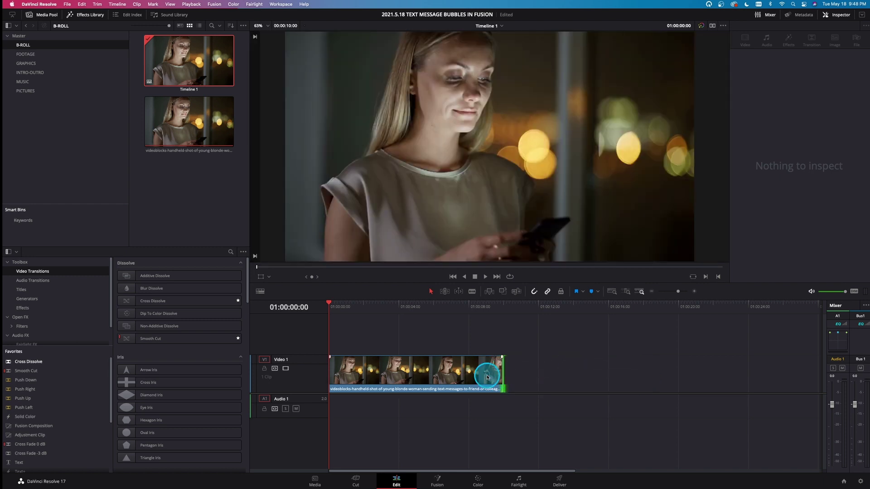
Convert the timeline clip into a Fusion clip and open it on the Fusion page at 01:00:02:17.
drag(385, 313, 400, 307)
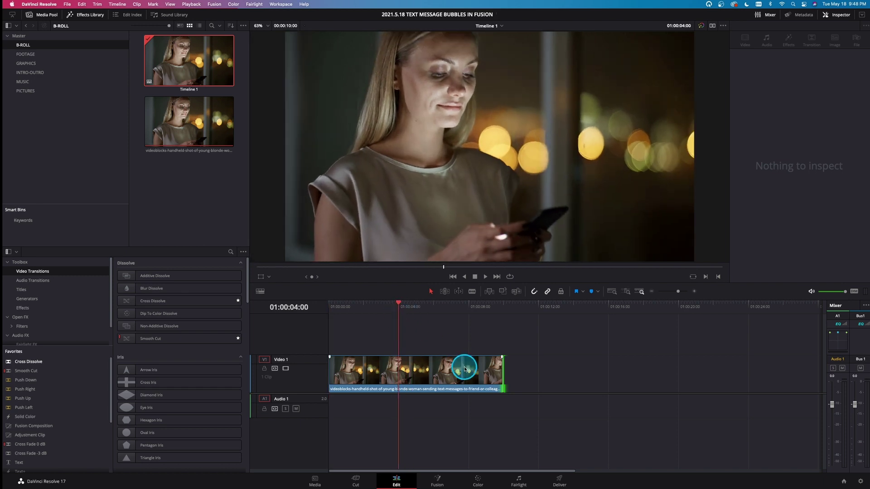
right_click(465, 366)
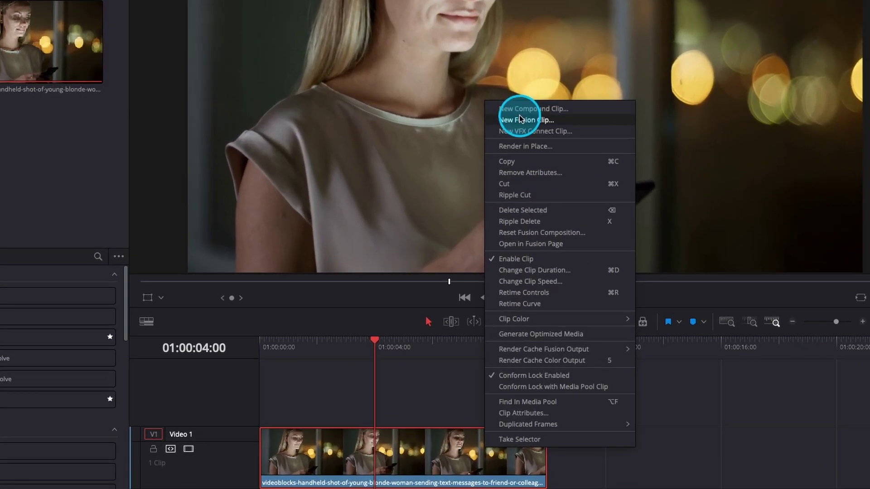
click(505, 149)
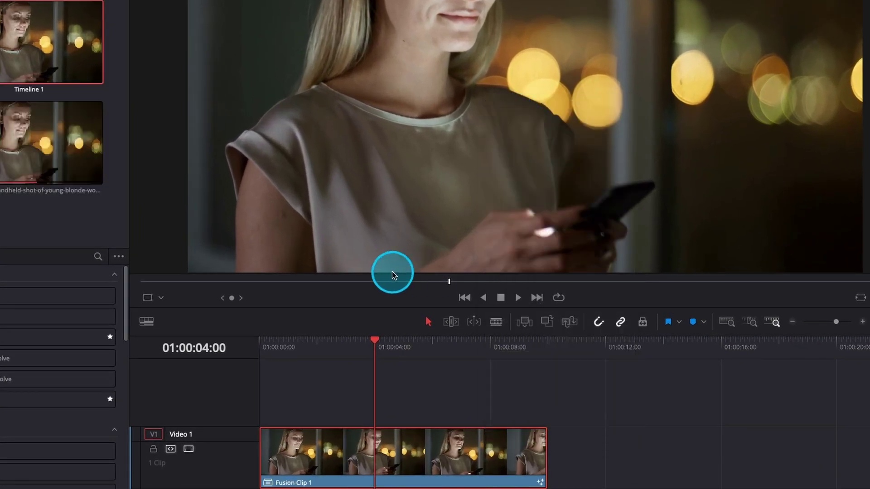
drag(380, 349, 336, 339)
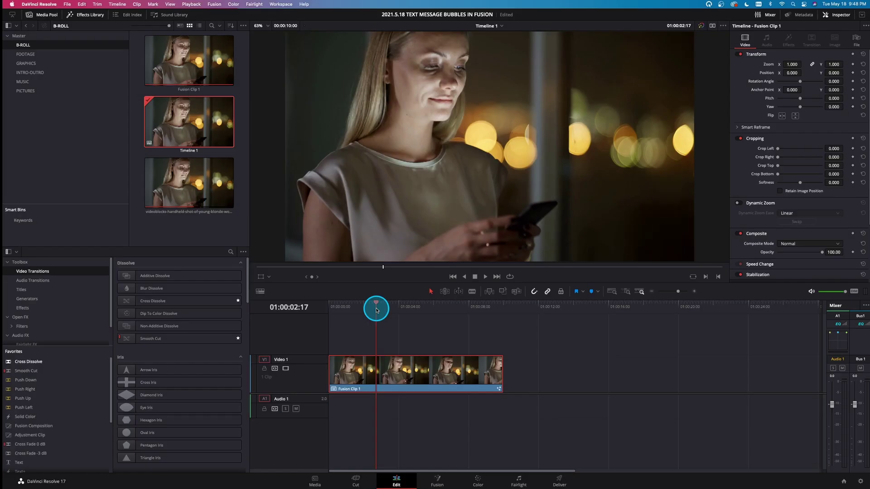
click(438, 483)
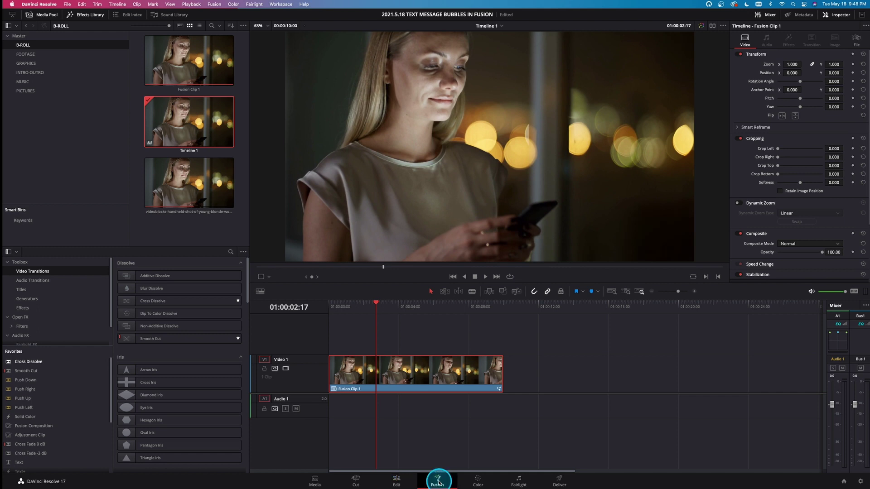
Spread the MediaIn and MediaOut nodes apart and merge a Background node over the footage, placed above its Merge node.
drag(327, 376, 628, 431)
drag(64, 387, 208, 437)
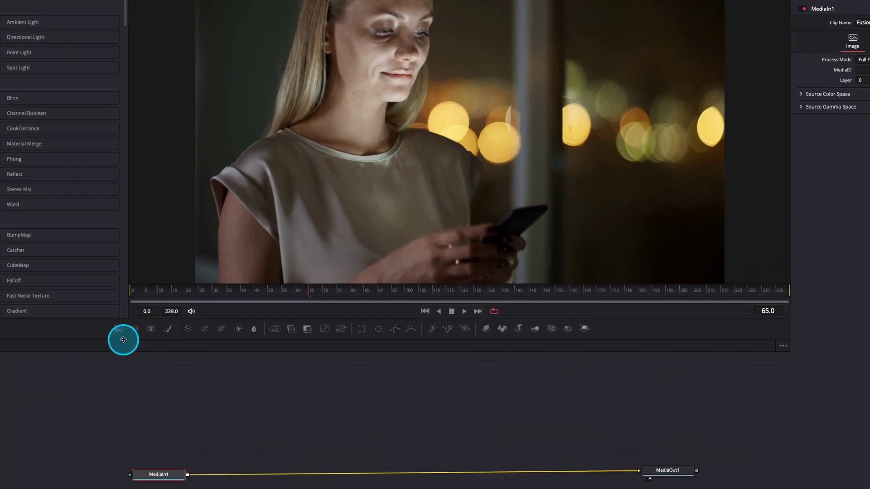
drag(120, 333, 186, 475)
drag(251, 400, 254, 406)
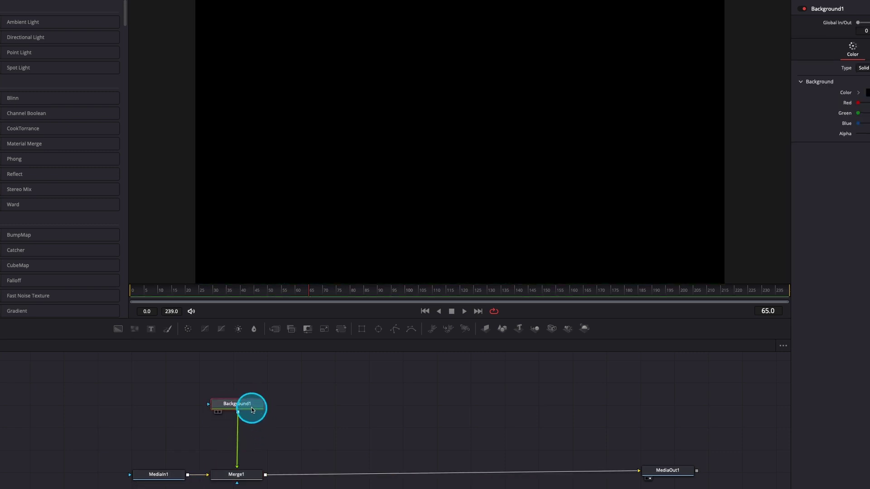
Mask the background with a rectangle about 0.251 wide and 0.141 high, corner radius 0.591, centred at about X 0.777, Y 0.756.
click(360, 332)
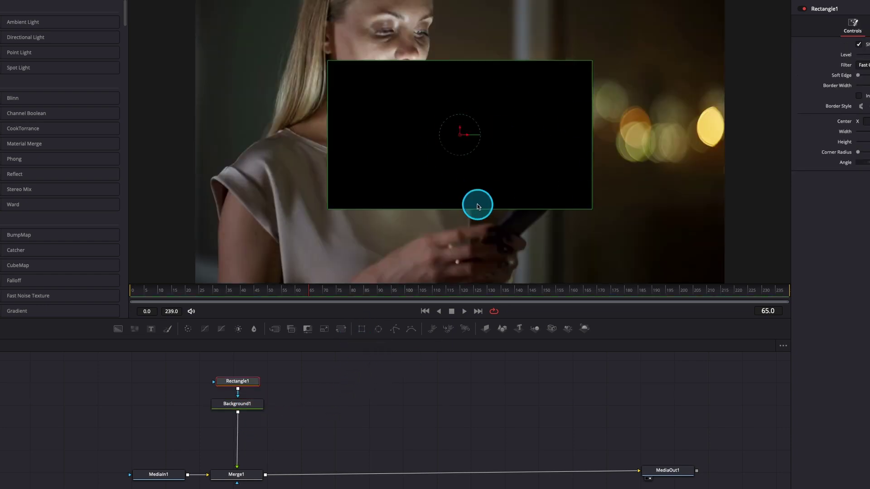
drag(517, 64, 516, 116)
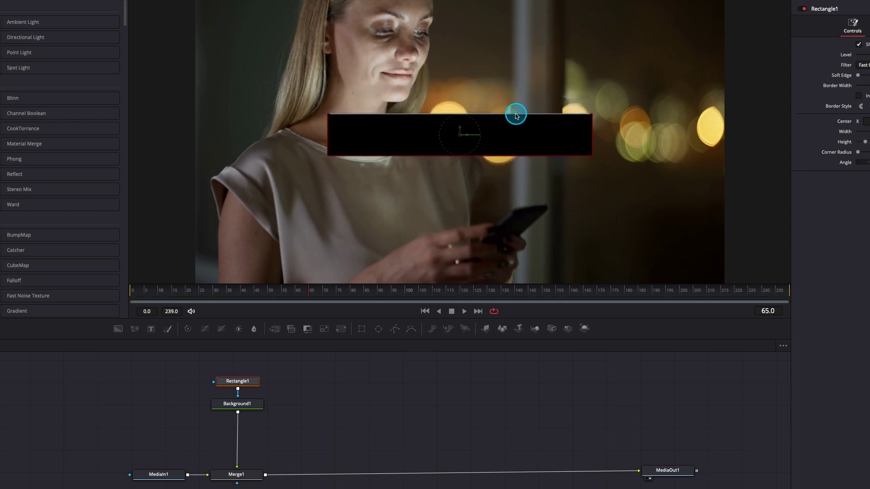
drag(592, 135, 527, 138)
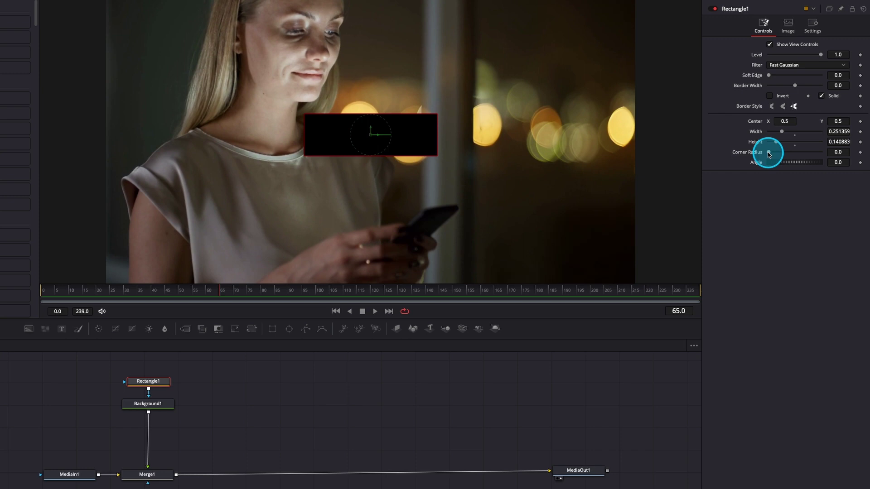
drag(772, 154, 800, 154)
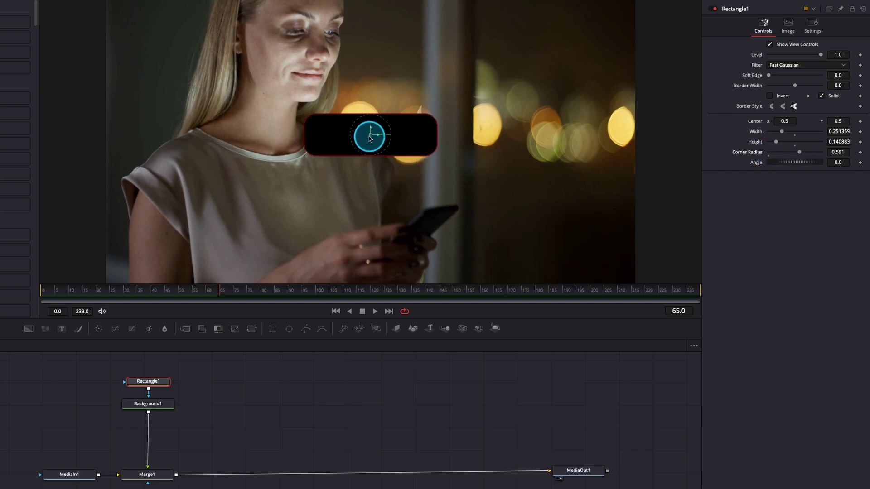
mouse_move(370, 136)
mouse_down()
mouse_move(503, 97)
mouse_move(534, 72)
mouse_move(517, 61)
mouse_up()
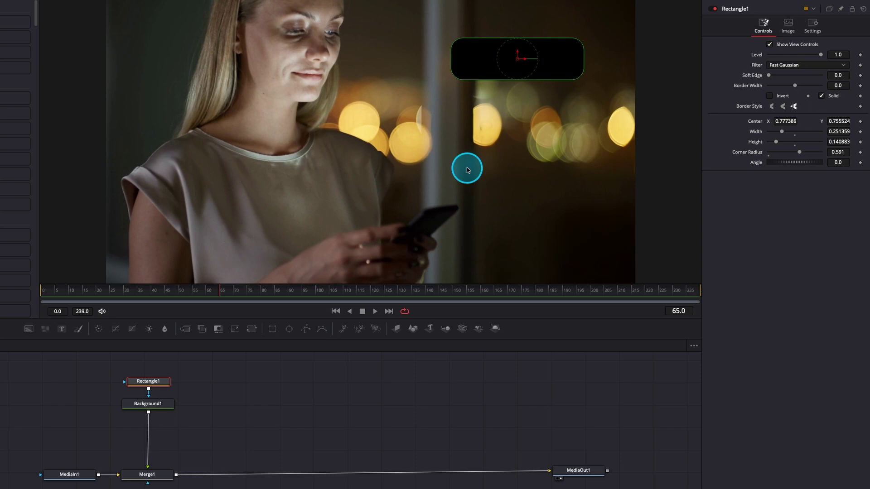
Add a Polygon mask between the Rectangle and Background nodes and draw a small downward-pointing triangular tail under the bubble's right end.
click(306, 330)
click(239, 398)
click(152, 404)
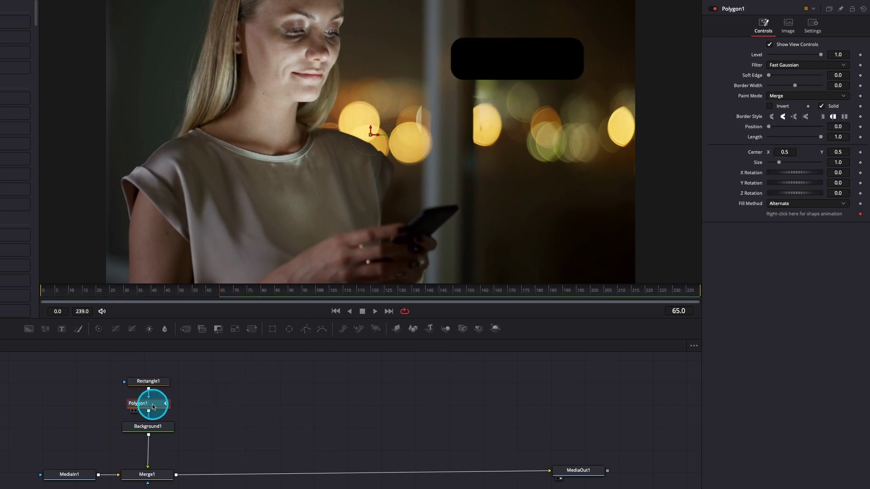
click(555, 73)
drag(557, 72, 557, 73)
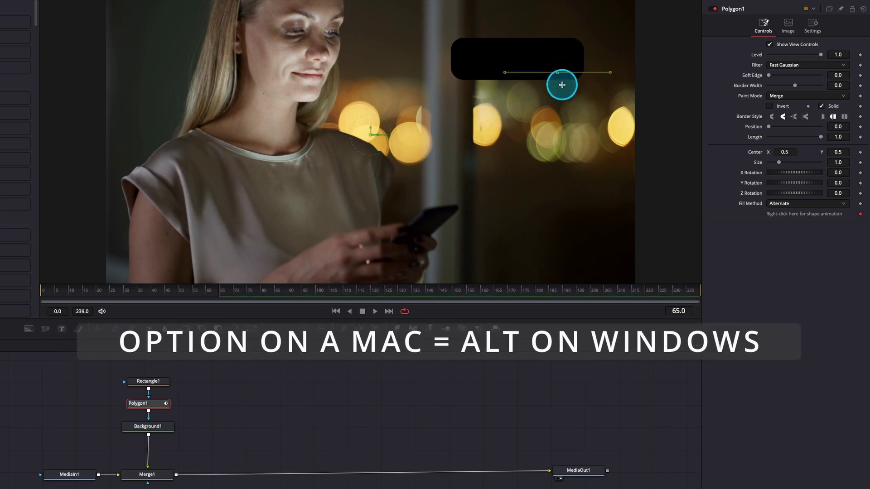
click(565, 90)
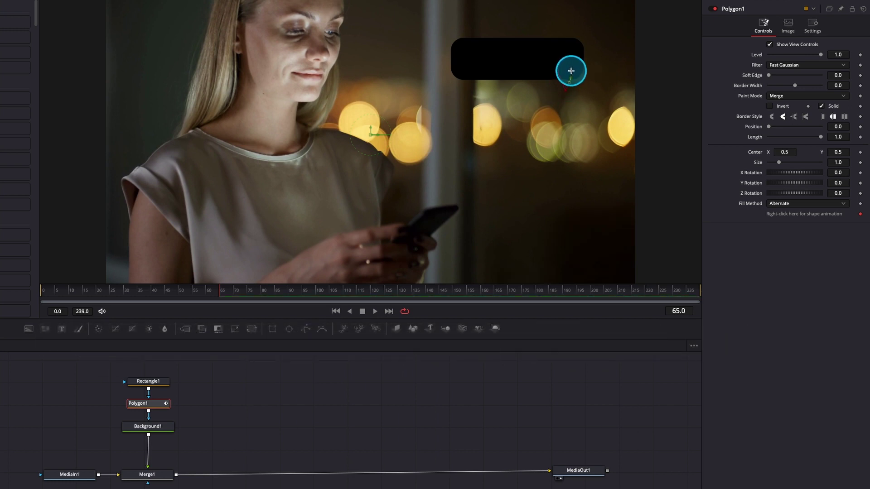
click(570, 71)
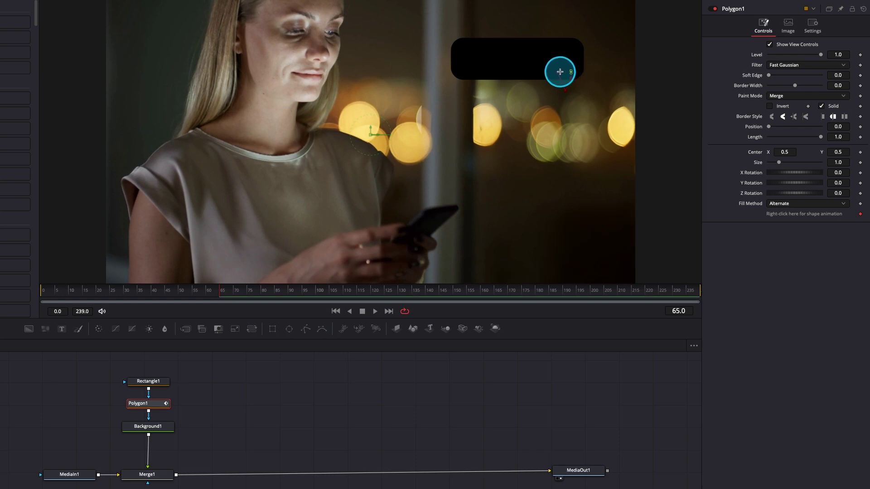
click(559, 73)
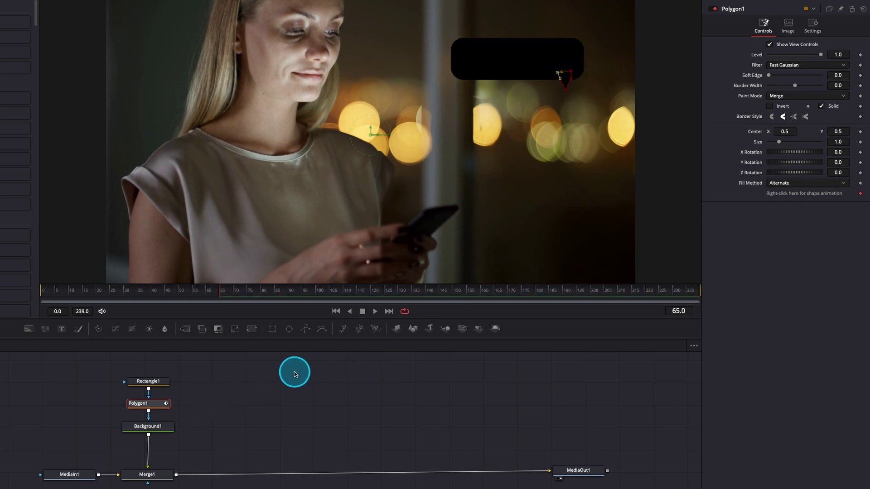
Change the Background node's colour to the light blue swatch.
click(160, 432)
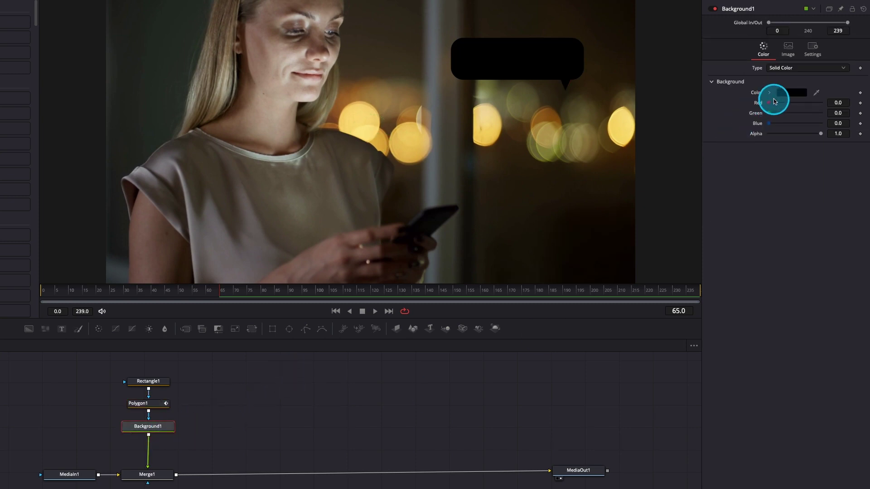
click(788, 94)
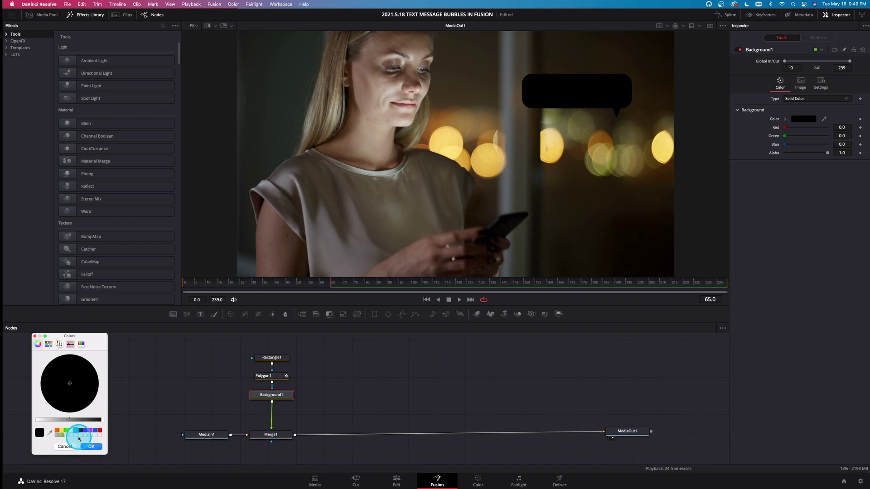
click(76, 432)
click(93, 446)
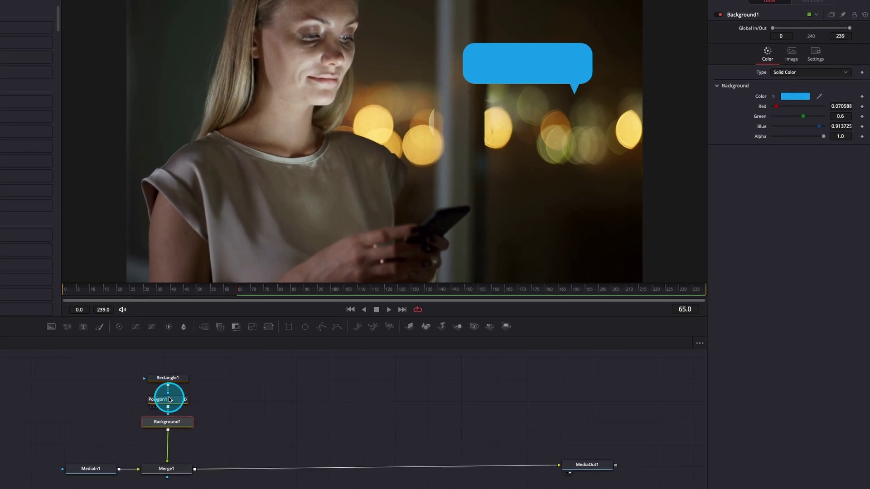
Shift the polygon tail's centre to X 0.514, Y 0.49.
click(170, 400)
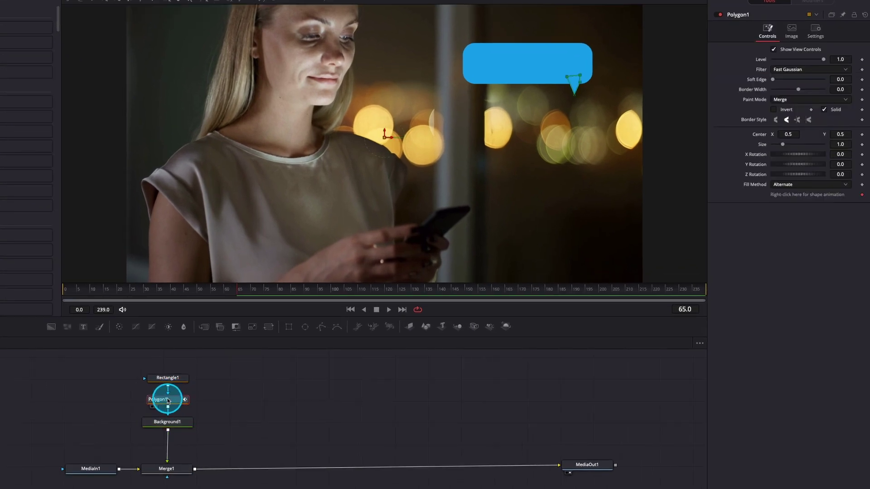
drag(842, 135, 839, 137)
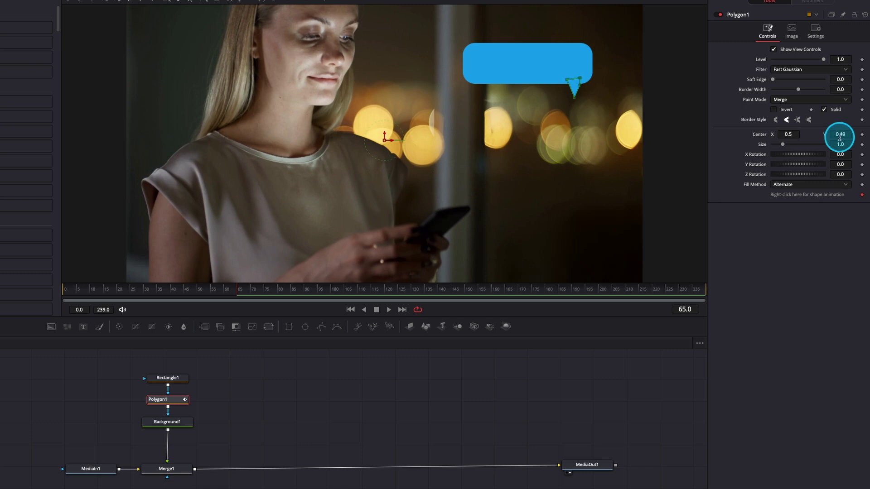
drag(791, 135, 797, 135)
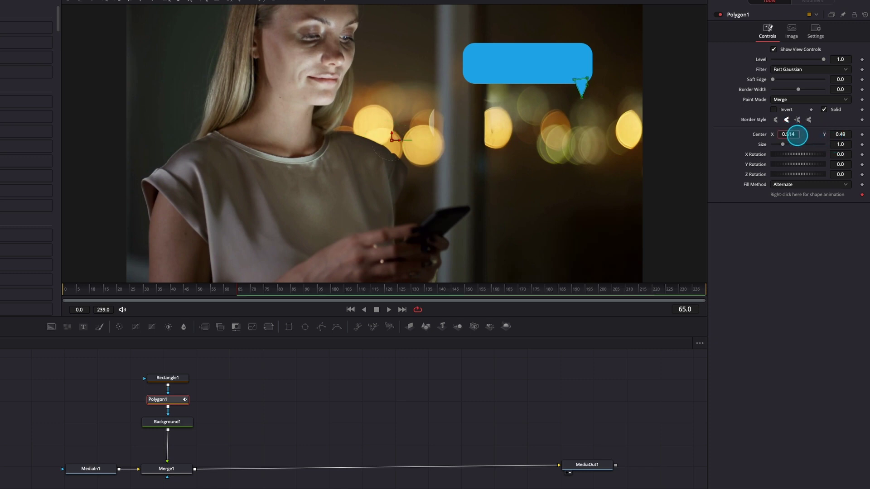
Merge a Text node over the Background node and arrange the new Merge directly below it, with Text beside it.
click(171, 422)
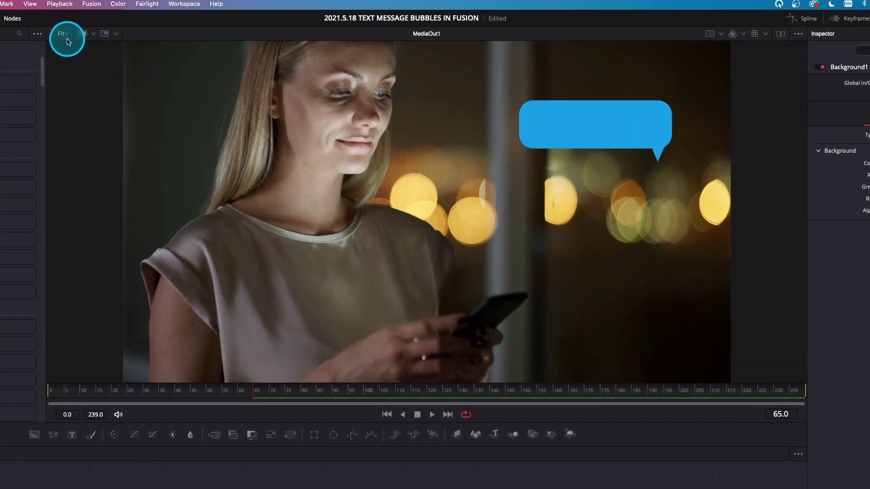
click(66, 42)
click(65, 71)
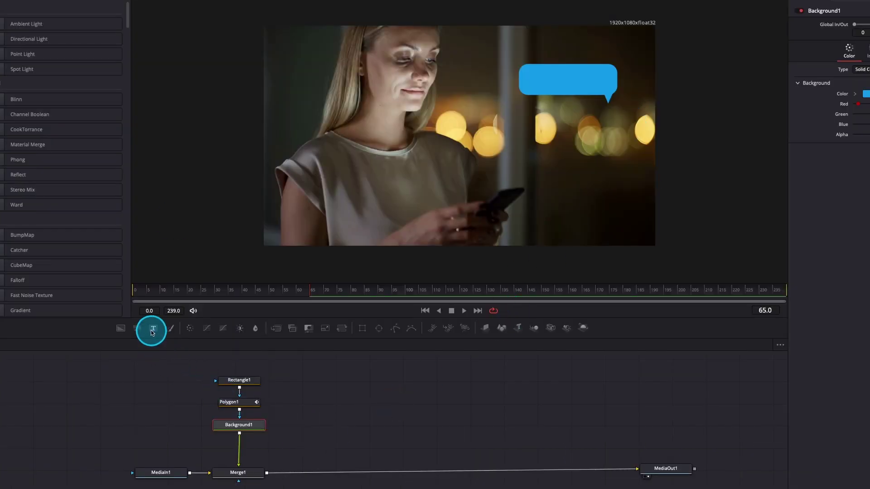
drag(152, 330, 237, 428)
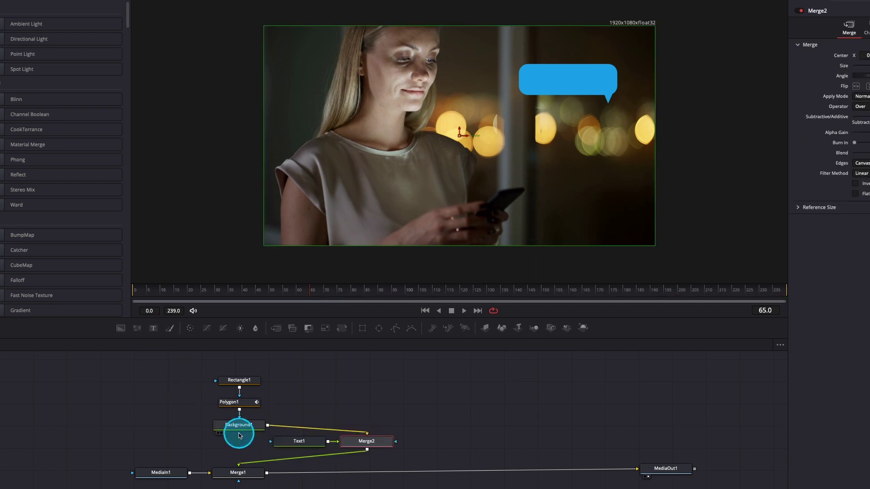
drag(362, 442, 324, 447)
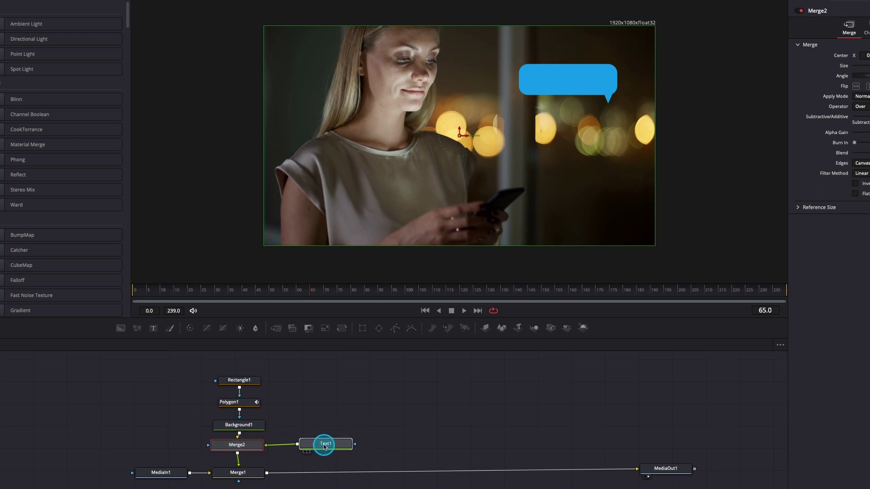
Enter "WHAT'S FOR DINNER?" in the text node, sized at about 0.0354 and centred on the blue bubble.
click(815, 111)
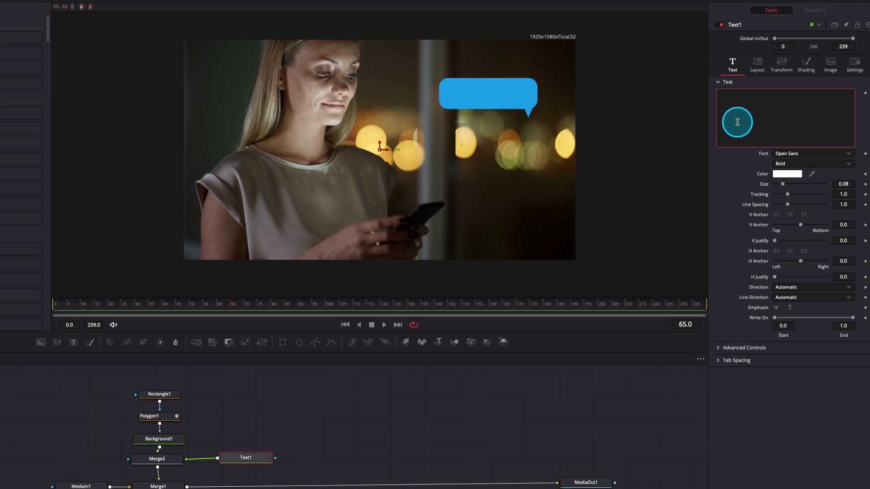
text(WHAT'S FOR DINNER?)
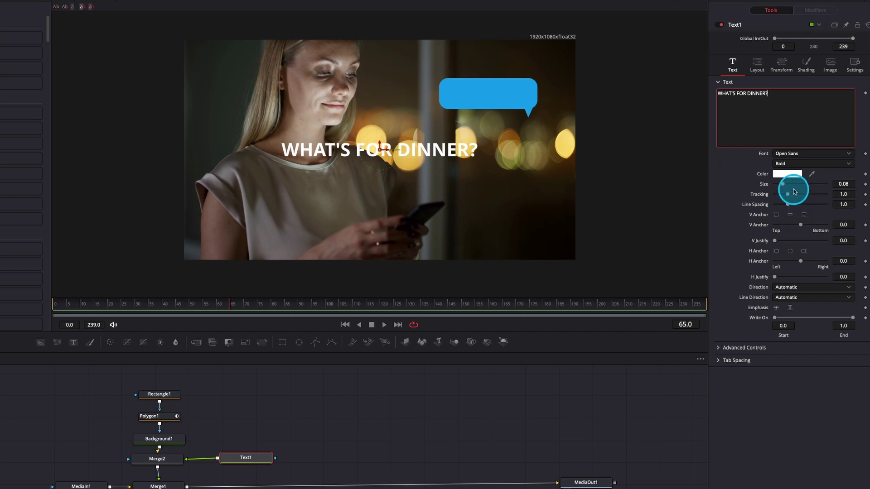
drag(782, 184, 778, 184)
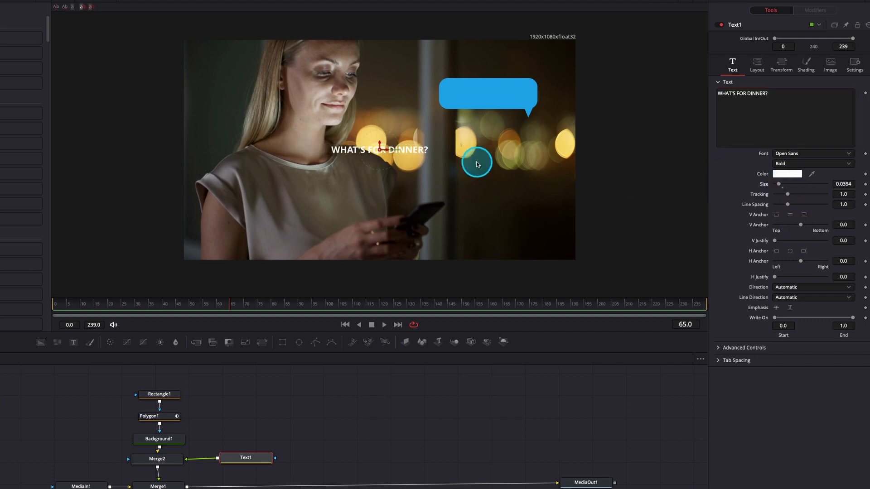
drag(380, 148, 489, 95)
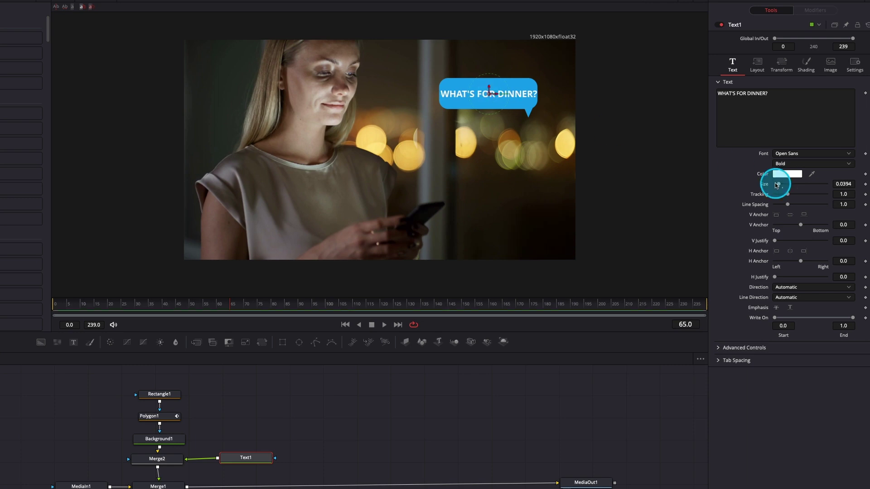
drag(781, 188, 781, 188)
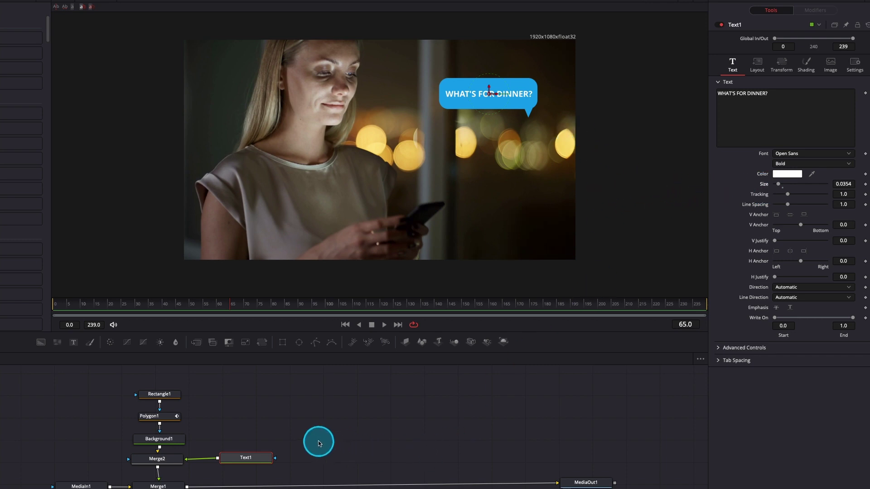
Insert a Transform node between the bubble's merge and Merge1, and move the whole bubble with its centre at X 0.545833, Y 0.583333.
drag(314, 466, 150, 383)
scroll(167, 410, up, 1)
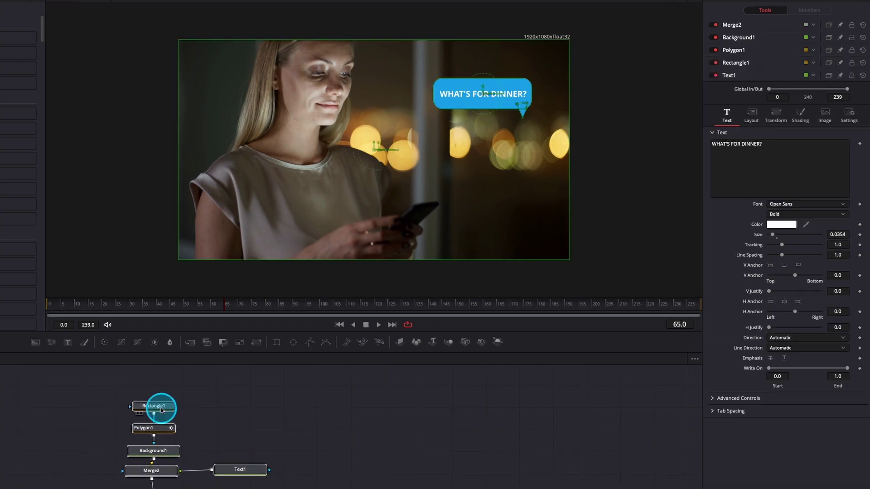
scroll(161, 411, down, 2)
click(155, 381)
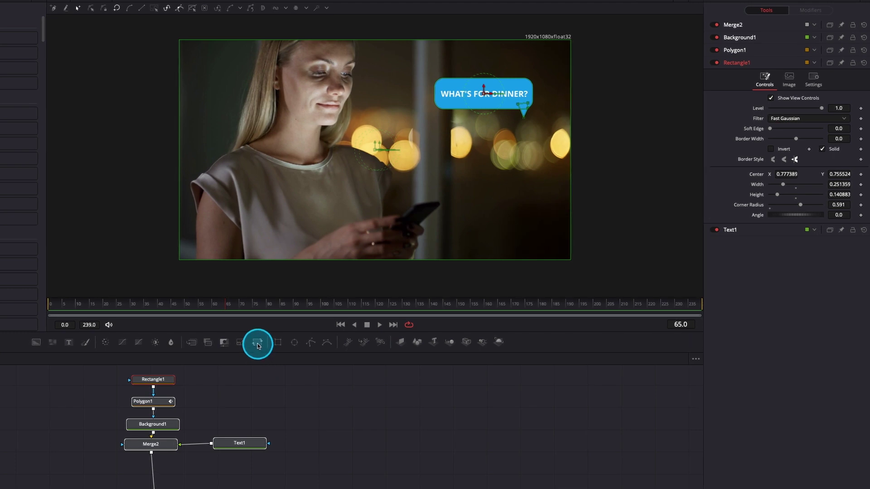
drag(257, 345, 153, 468)
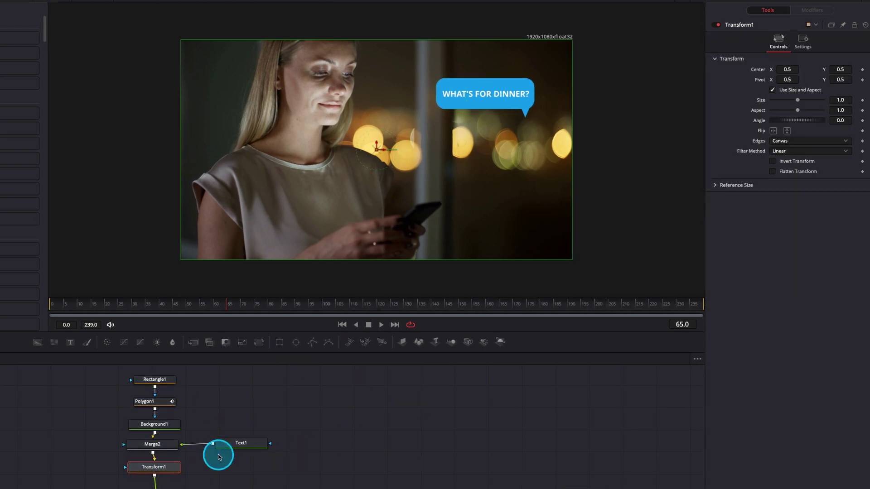
drag(378, 153, 396, 131)
click(260, 257)
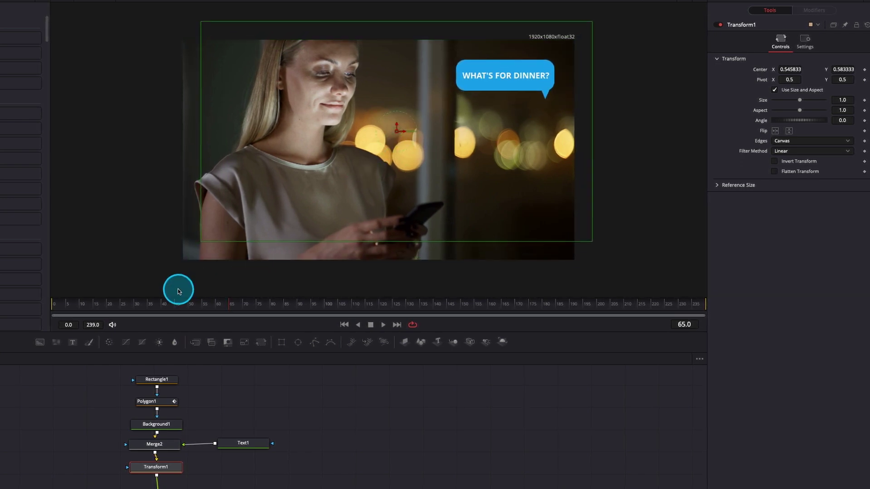
Keyframe the Transform's Size at 1.0 on frame 24, 1.13 on frame 22, slightly smaller than full on frame 20 and 0.0 on frame 18.
click(127, 308)
drag(127, 308, 120, 311)
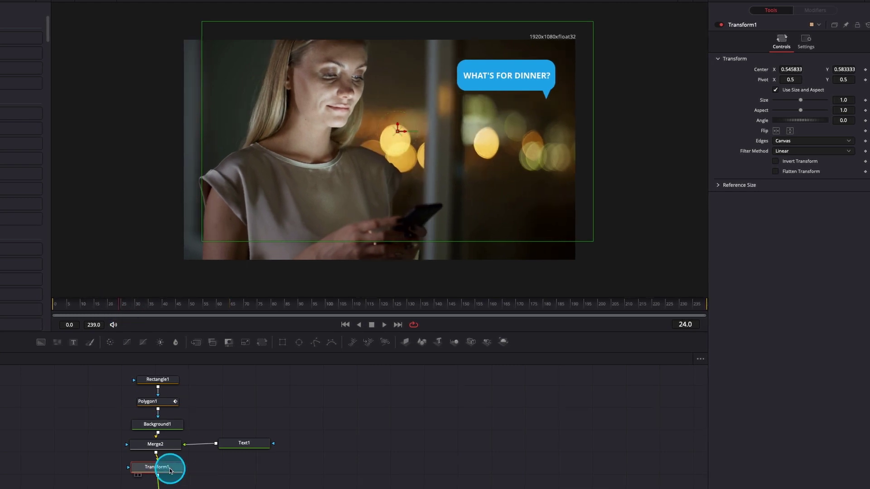
click(865, 101)
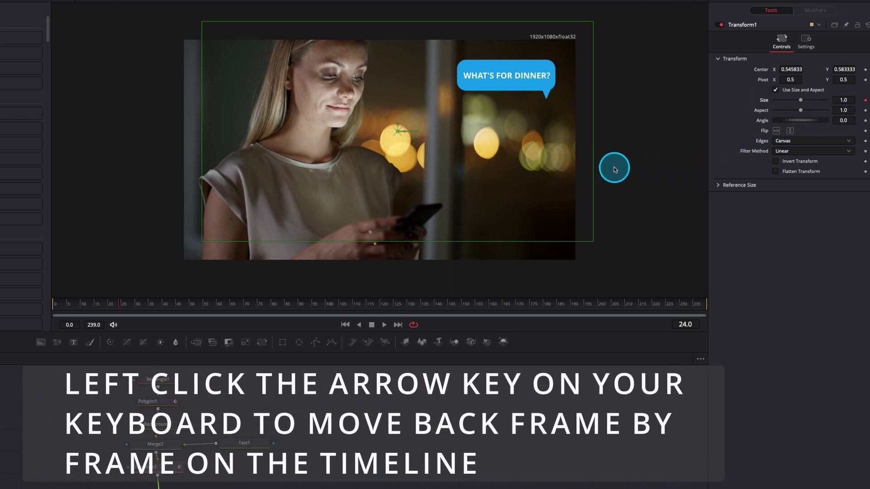
key(Left)
key(Left)
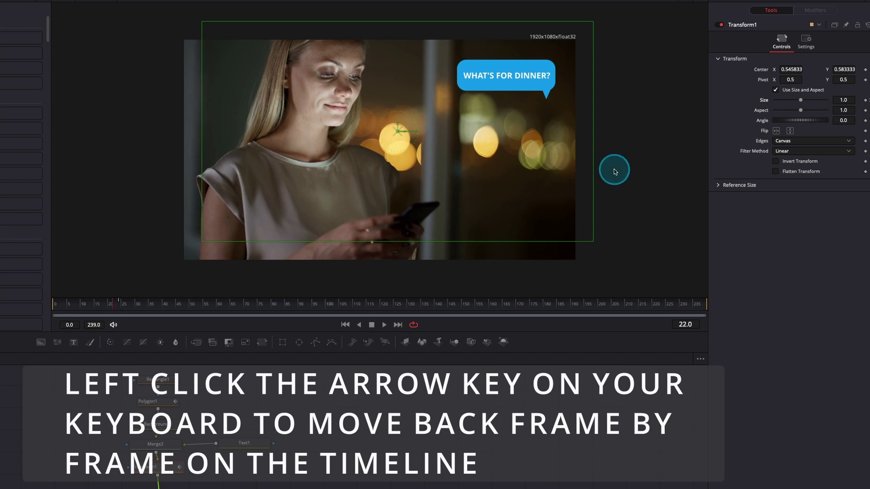
drag(802, 102, 803, 101)
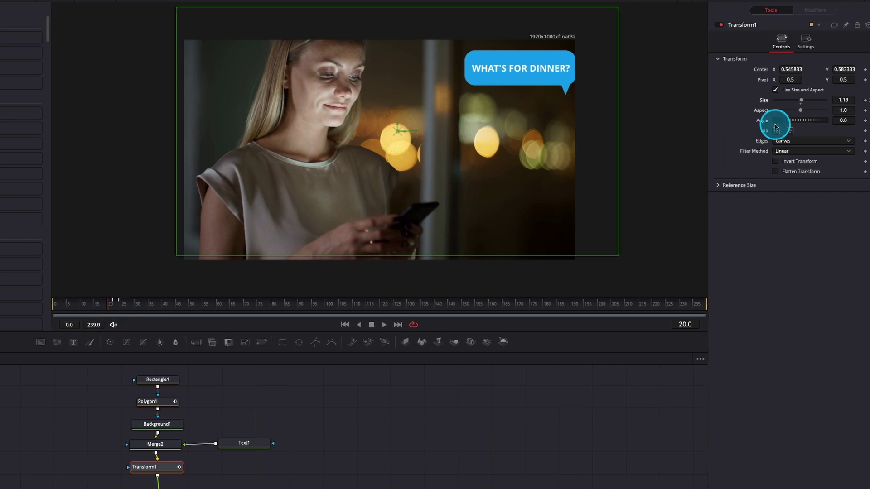
drag(801, 103, 771, 135)
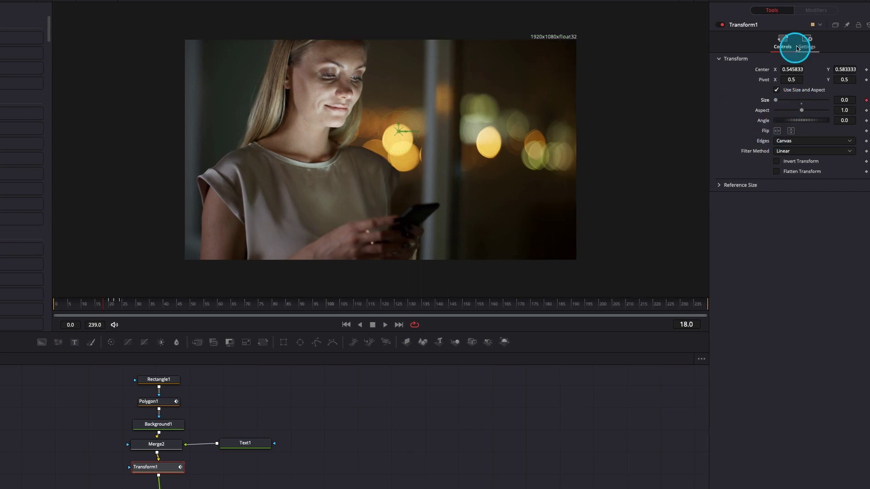
Enable Motion Blur on the Transform node and flatten all its Size keyframes in the Spline editor.
click(807, 40)
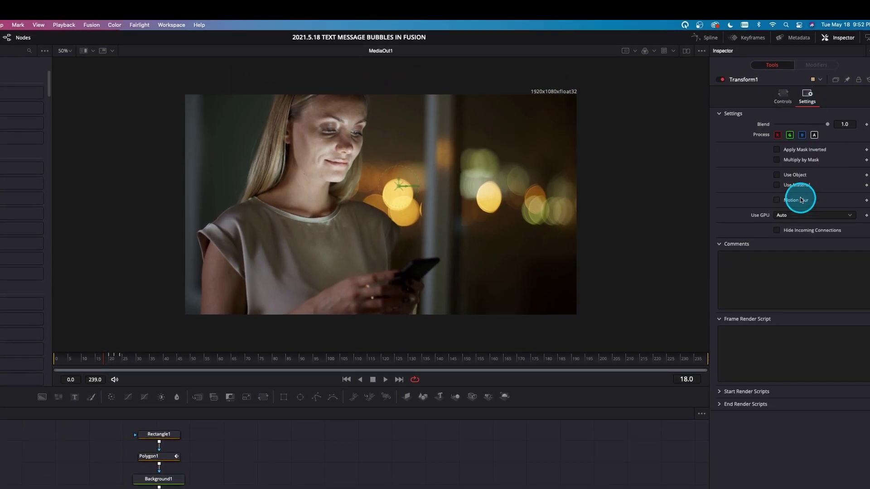
click(777, 200)
click(702, 39)
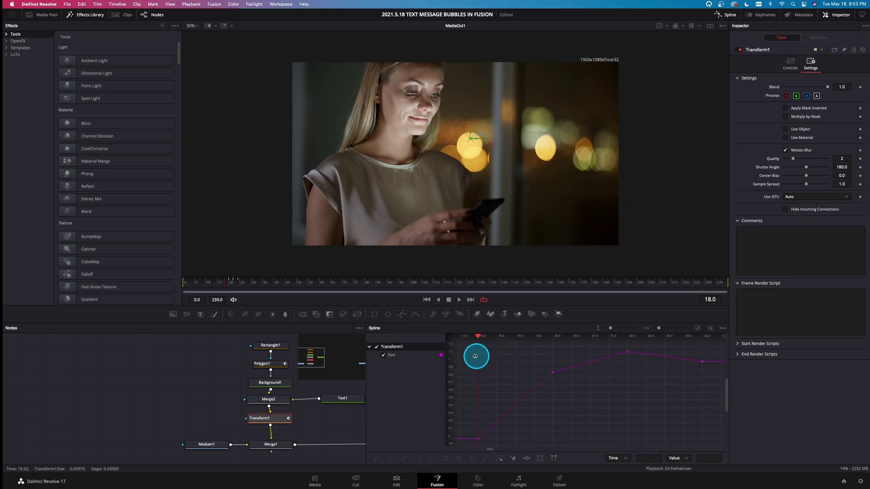
drag(554, 395, 706, 460)
key(f)
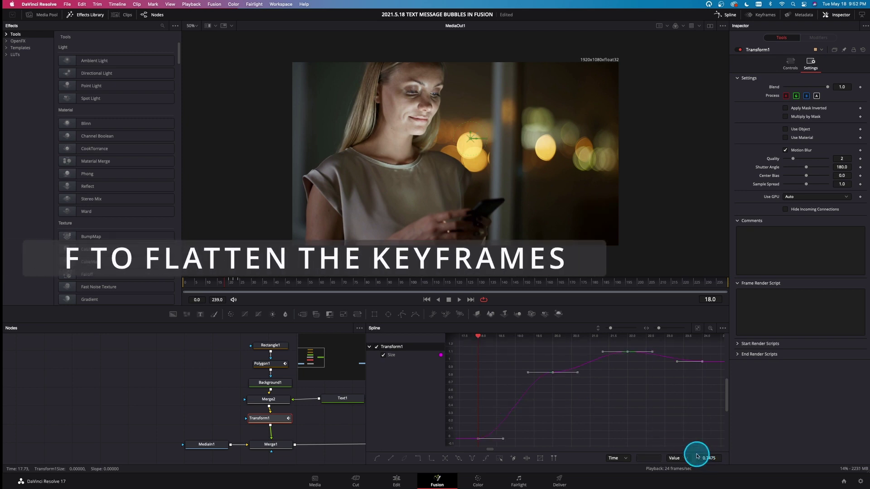
Play back the bubble's pop-in animation from the start of the timeline and close the Spline editor.
key(space)
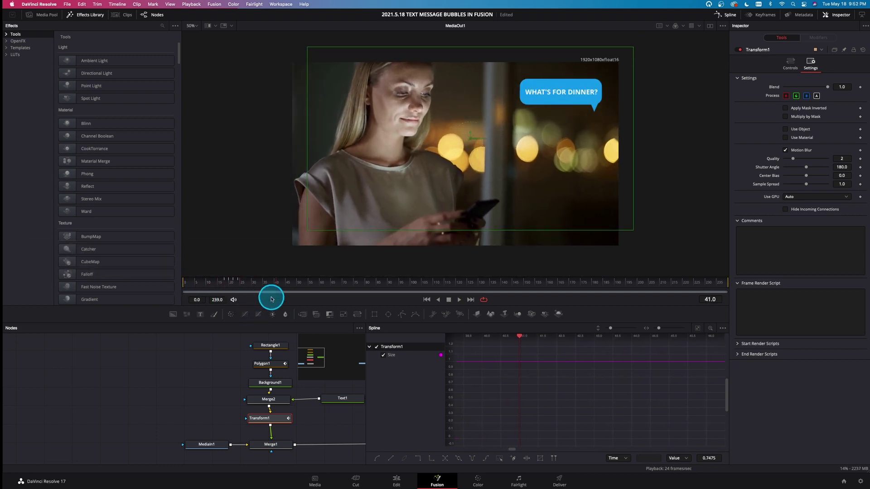
drag(280, 285, 177, 287)
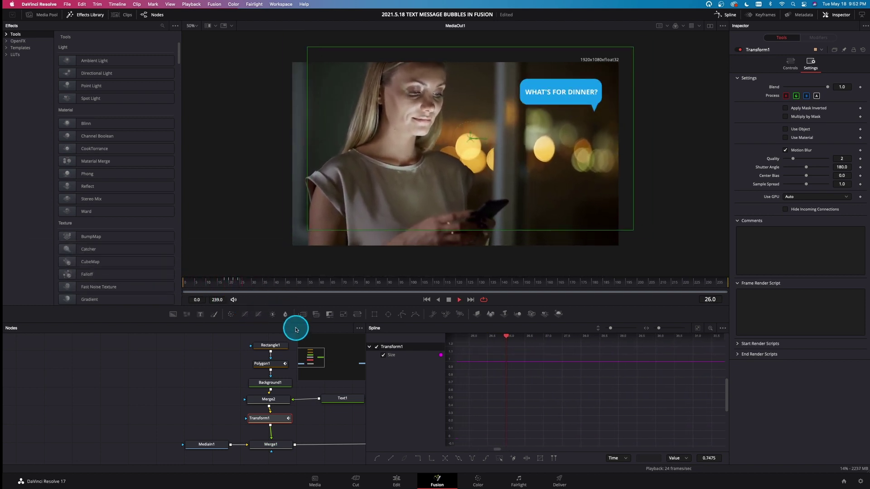
key(space)
click(724, 15)
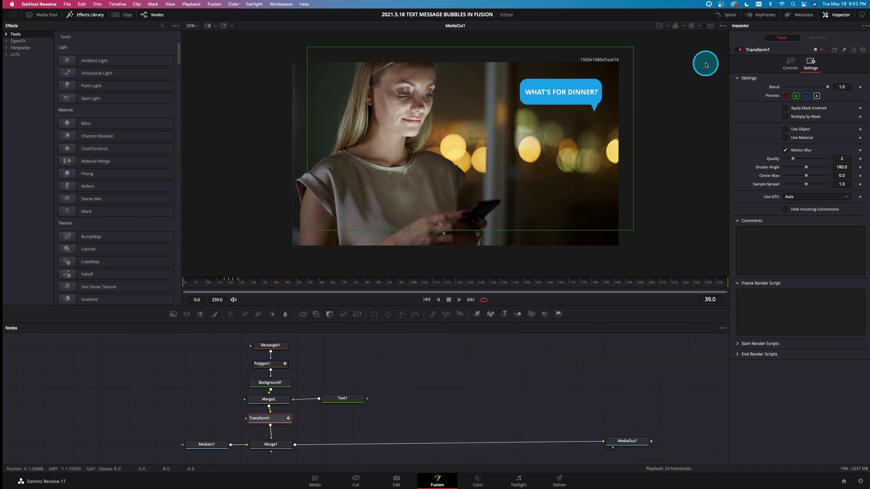
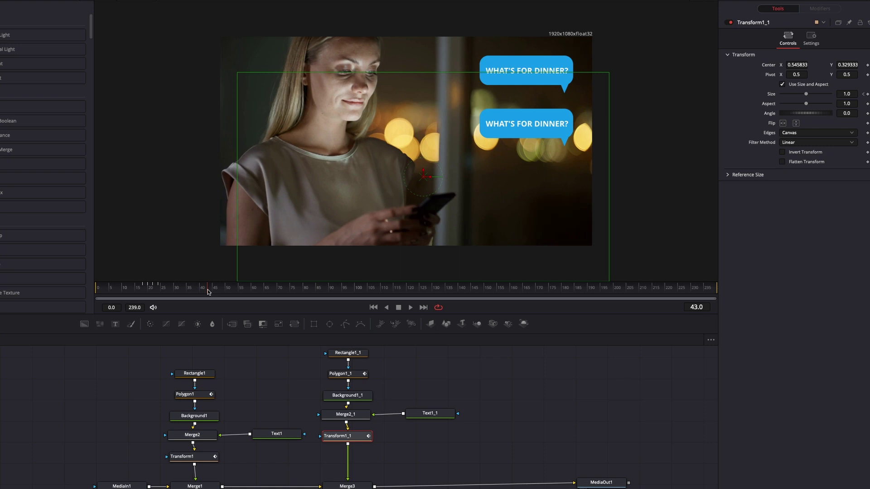
Shift all Size keyframes of the second bubble's Transform in the Keyframes editor so the last one falls on frame 48.
drag(207, 291, 217, 291)
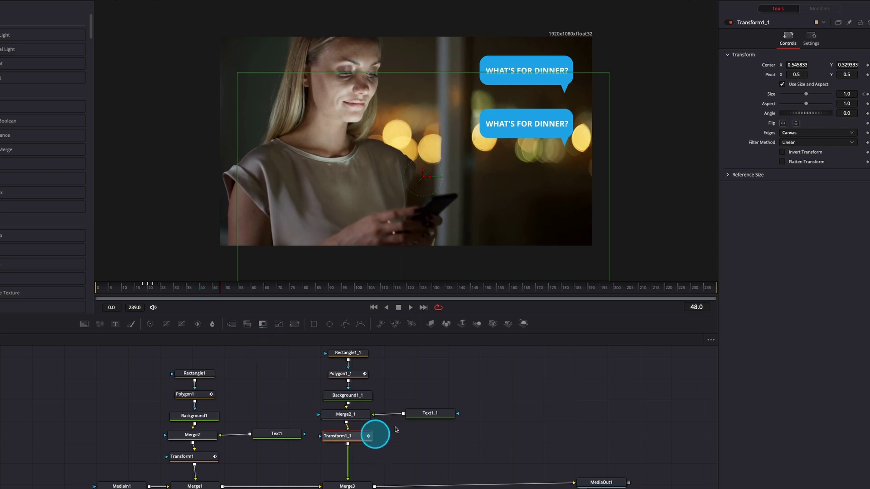
click(756, 24)
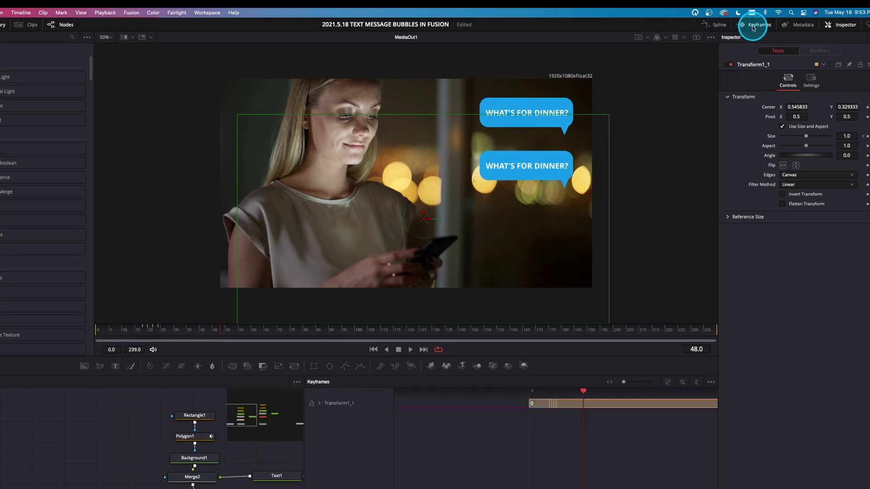
click(319, 403)
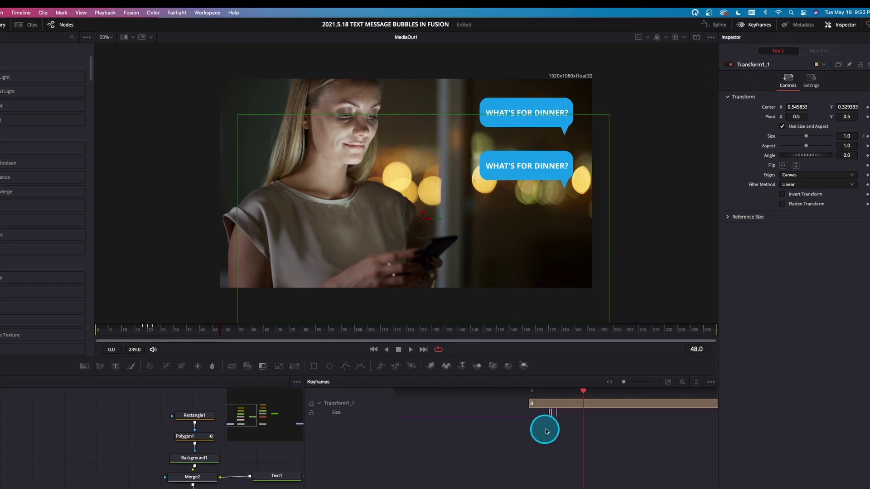
drag(564, 428, 540, 418)
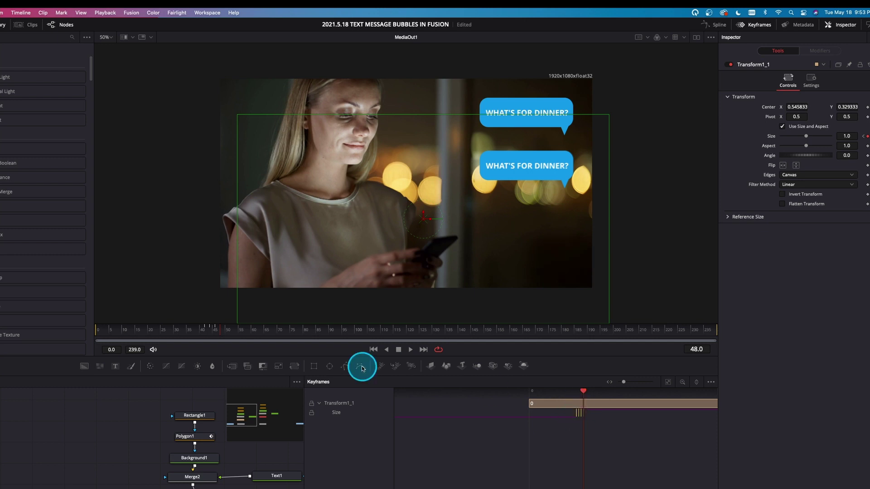
Play back both bubbles' animations from around frame 20 and close the Keyframes editor.
drag(219, 332, 167, 333)
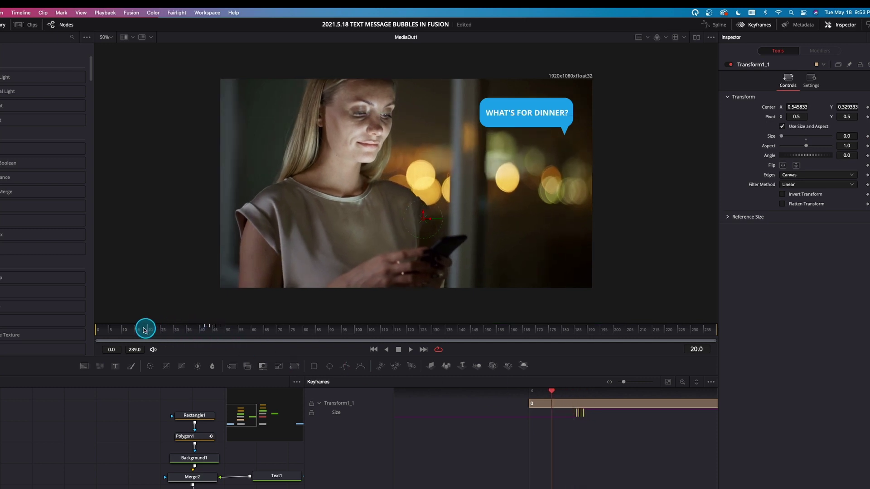
key(space)
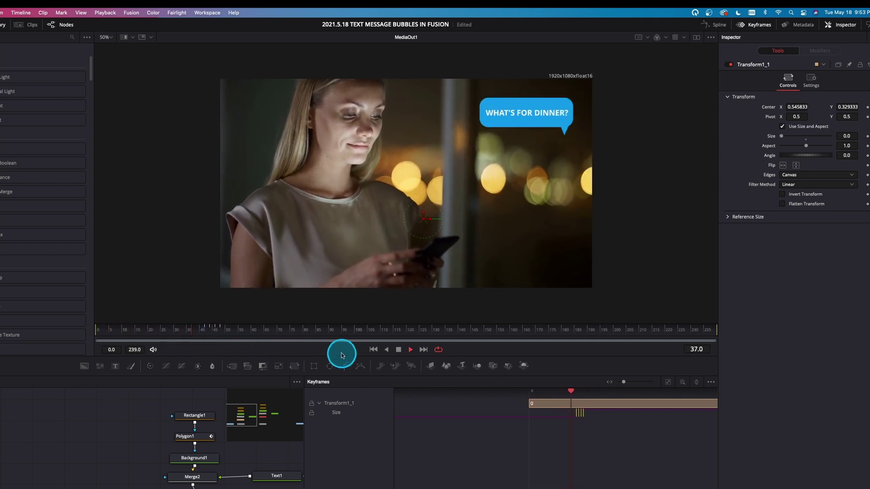
key(space)
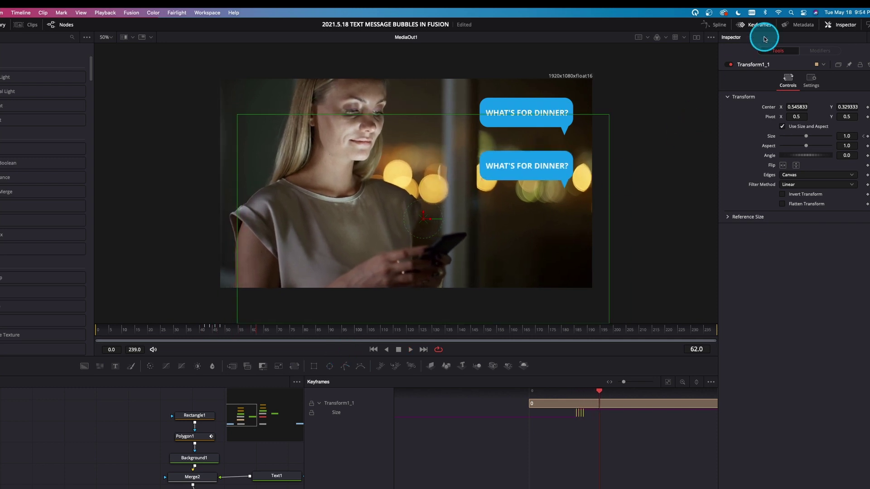
click(755, 25)
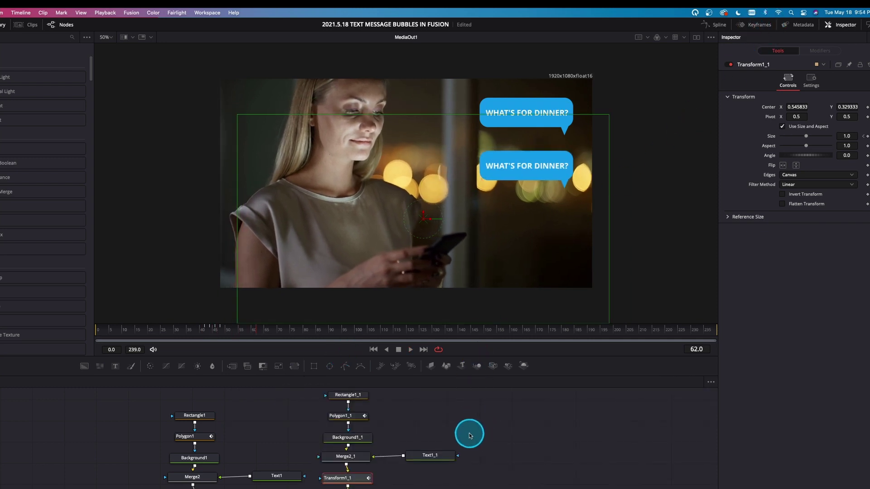
Change the second bubble's Background colour to the bright green swatch.
click(355, 441)
click(803, 143)
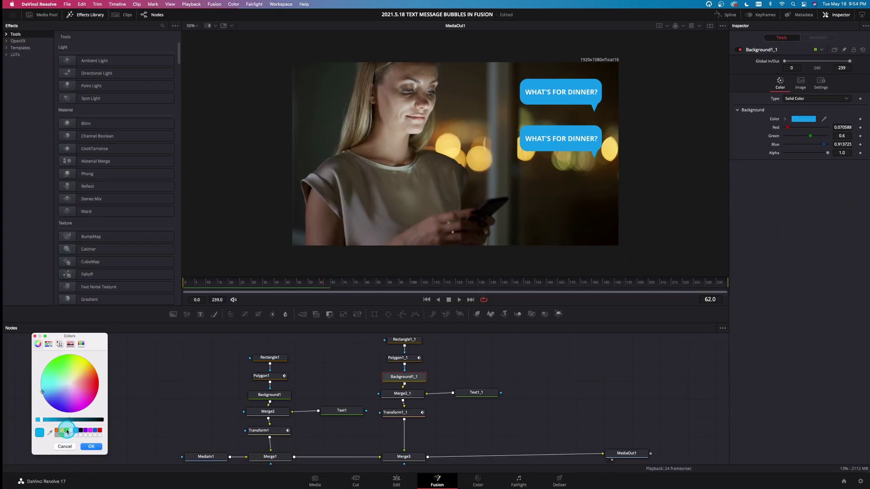
click(67, 432)
click(91, 447)
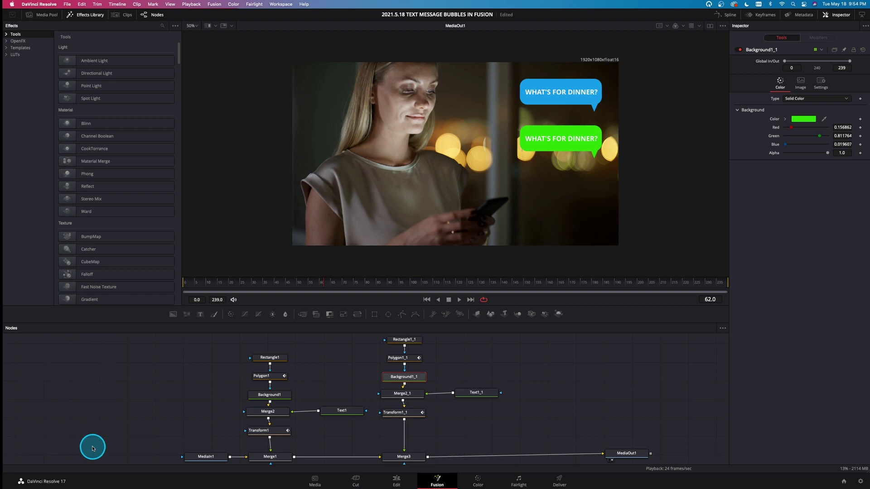
Replace the second bubble's text with "I'M THINKING STEAK" and "AND FRENCH FRIES" on two lines.
click(477, 394)
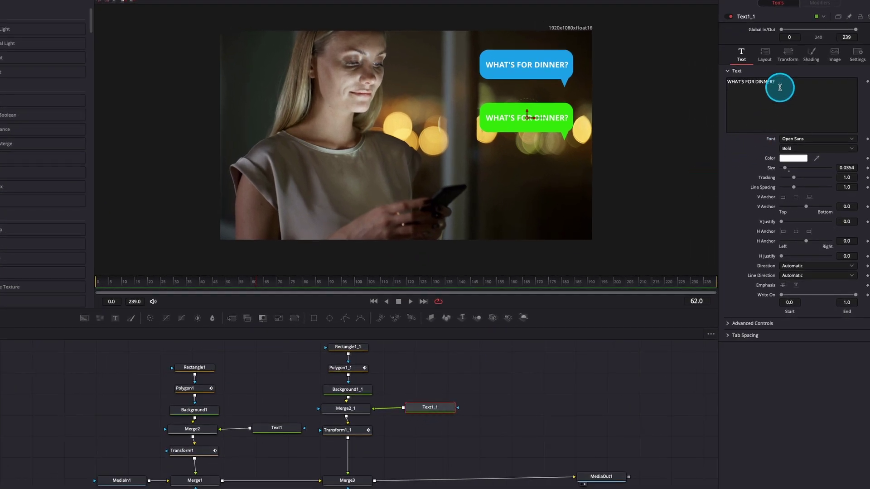
click(784, 108)
drag(781, 83, 677, 76)
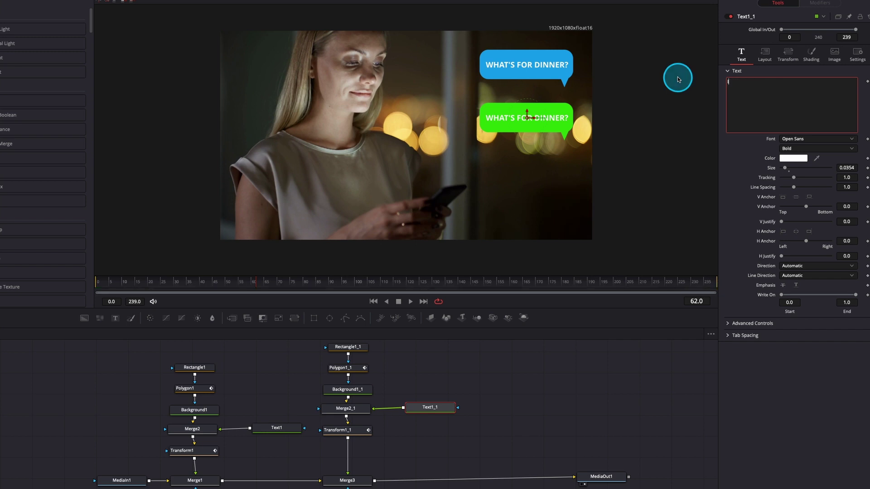
key(BackSpace)
text(I'M TJIN)
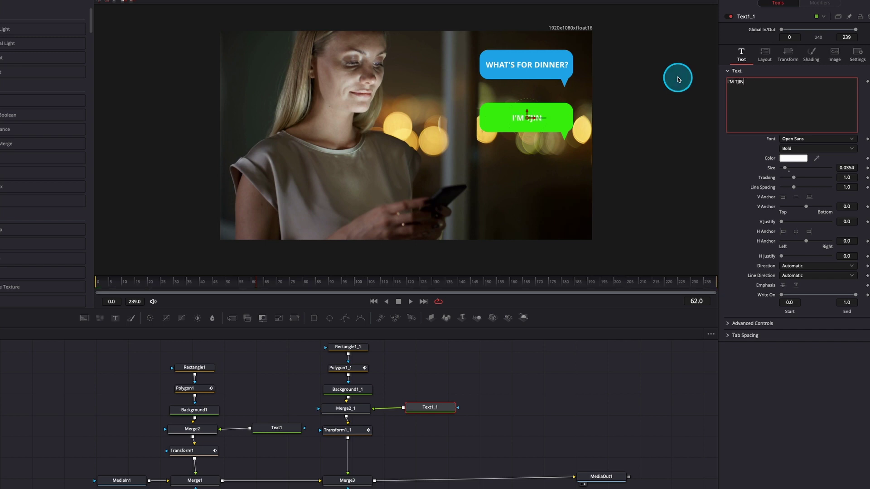
key(BackSpace)
key(BackSpace)
key(BackSpace)
text(HINKING STEAK)
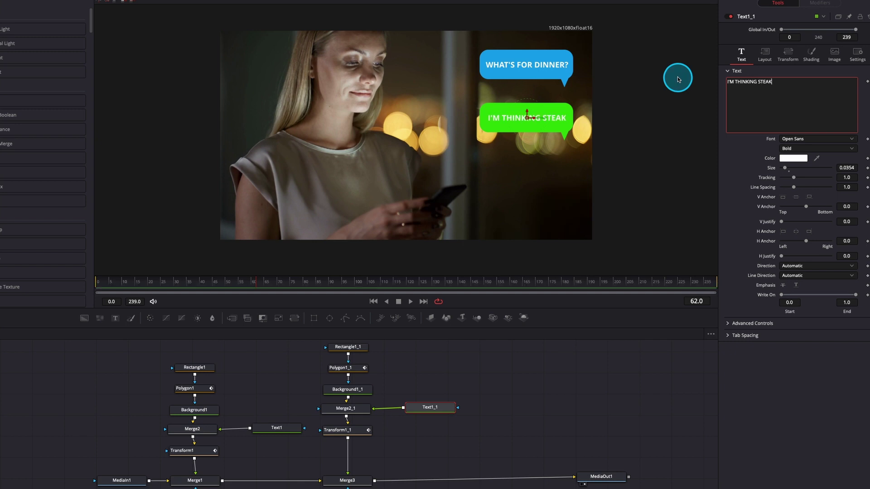
key(Return)
text(AND FRENCH F)
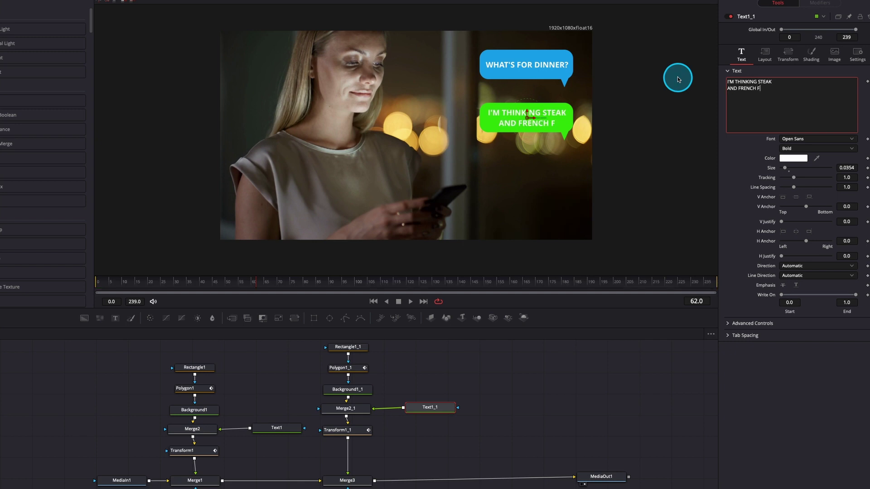
text(RIES)
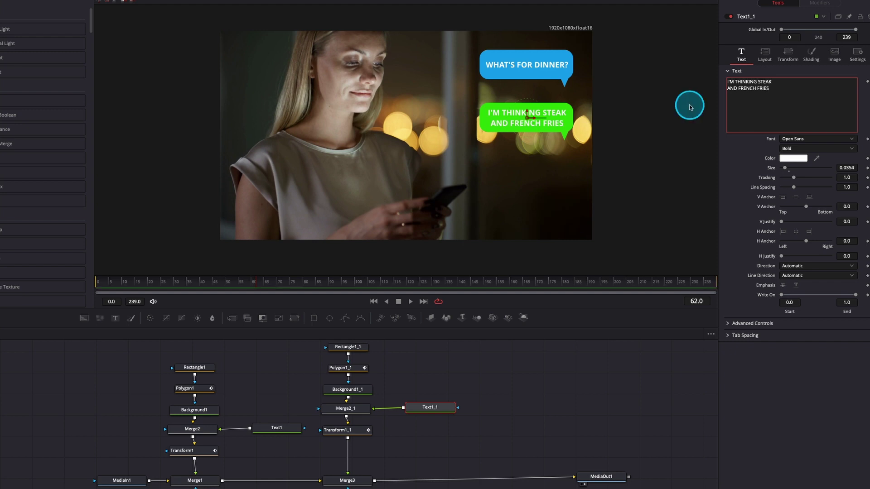
Set the line spacing of the green bubble's text to about 0.787.
click(737, 202)
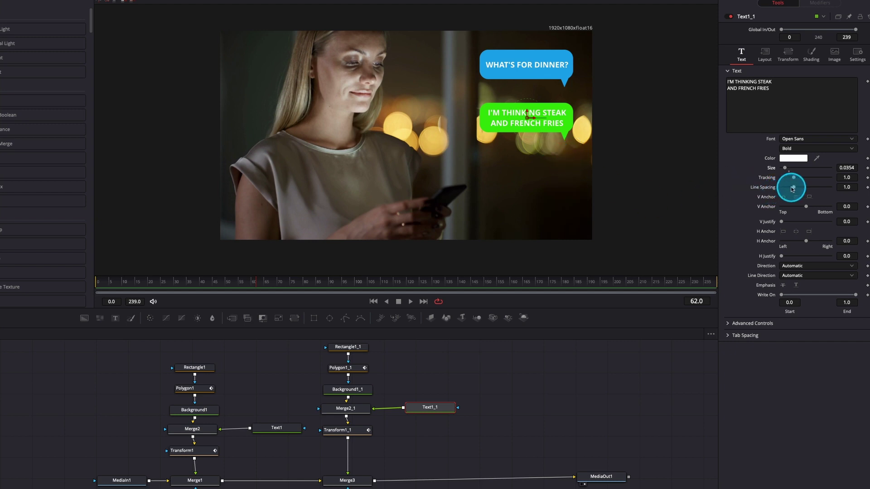
drag(793, 190, 791, 191)
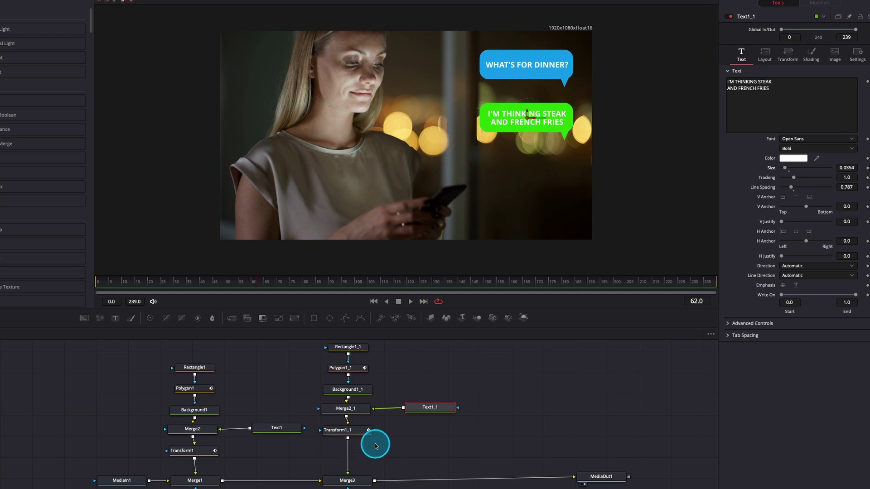
Play back both bubbles' animations from the start of the composition with Merge3 selected.
click(349, 480)
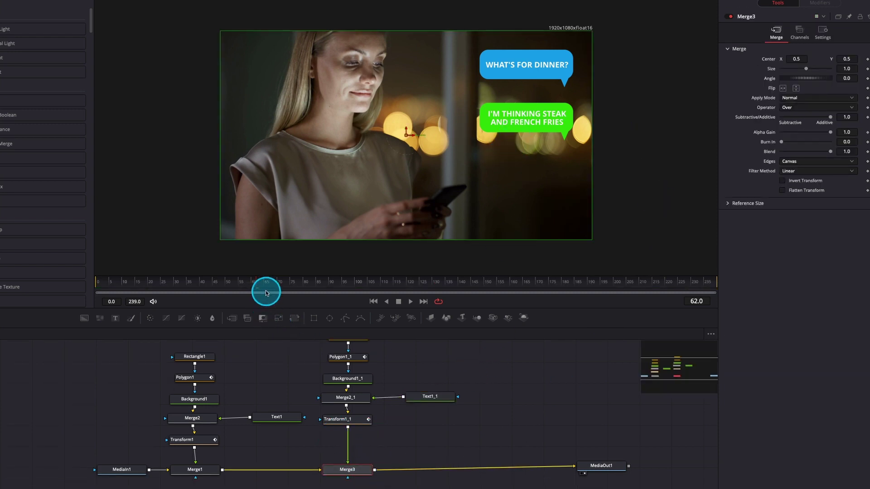
drag(266, 285, 77, 285)
key(space)
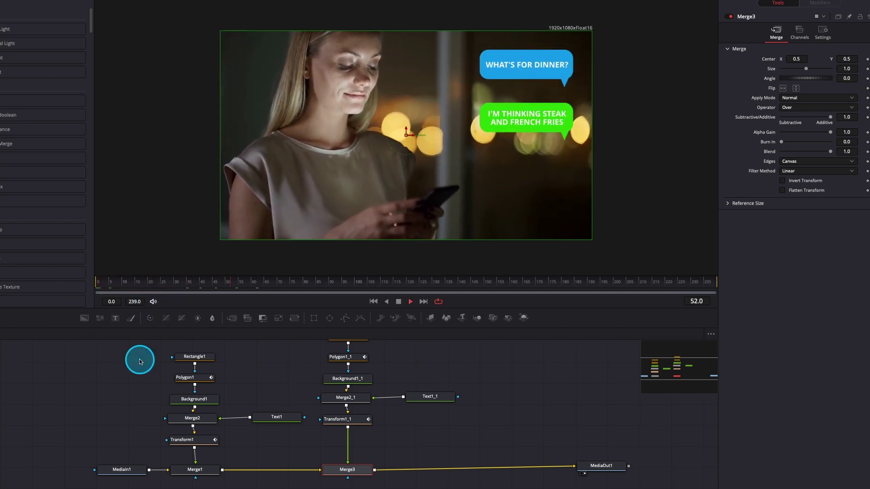
key(space)
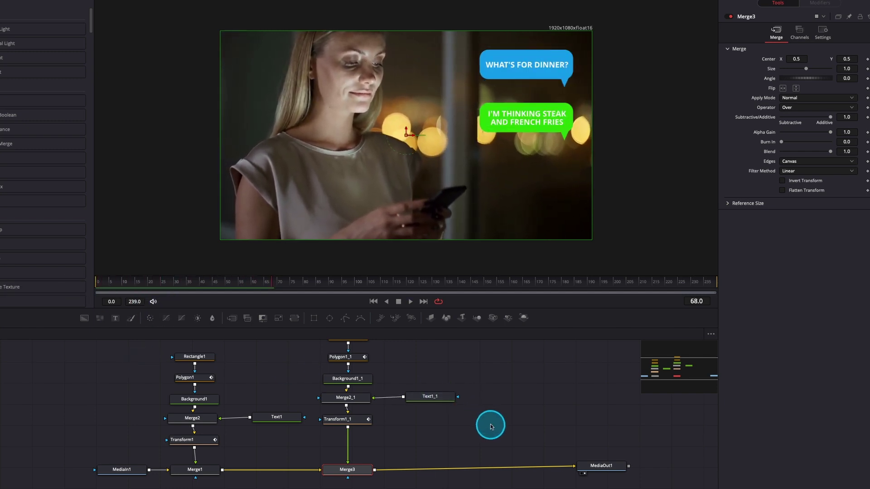
Duplicate the green bubble's six nodes, from Rectangle1_1 to Transform1_1, and move MediaOut1 farther along to make room.
scroll(490, 425, up, 1)
drag(491, 453, 349, 347)
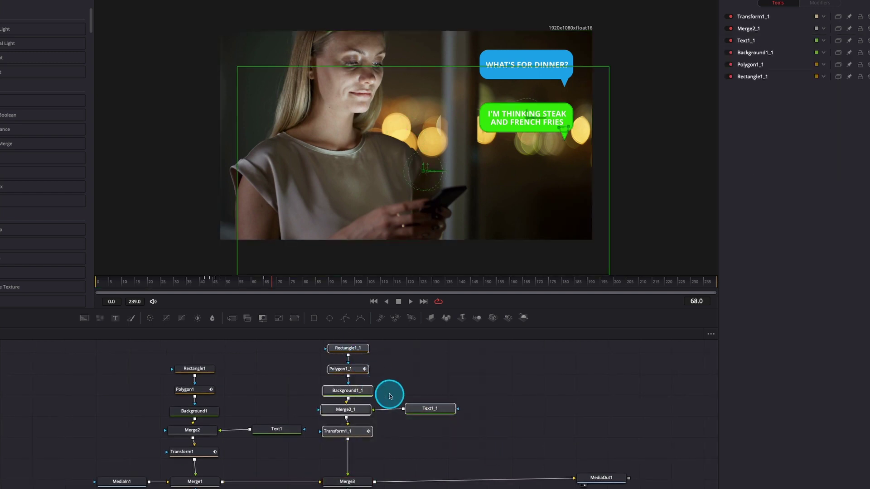
scroll(567, 443, down, 1)
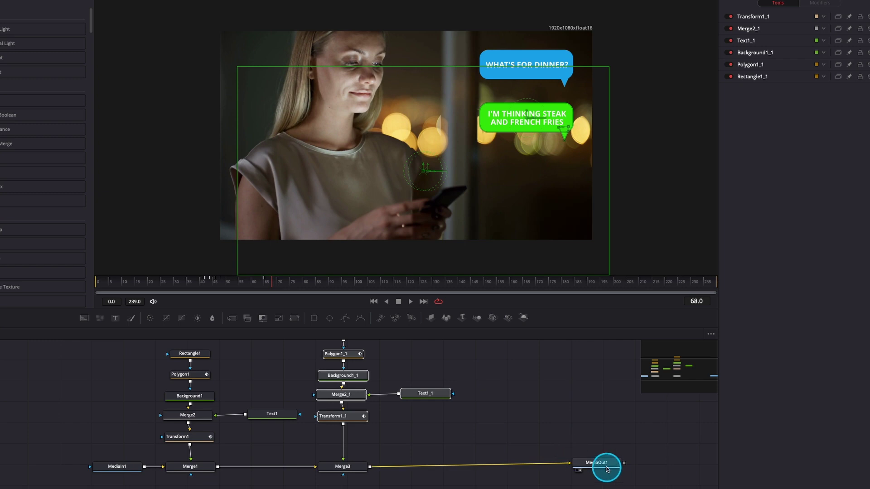
drag(606, 465, 709, 472)
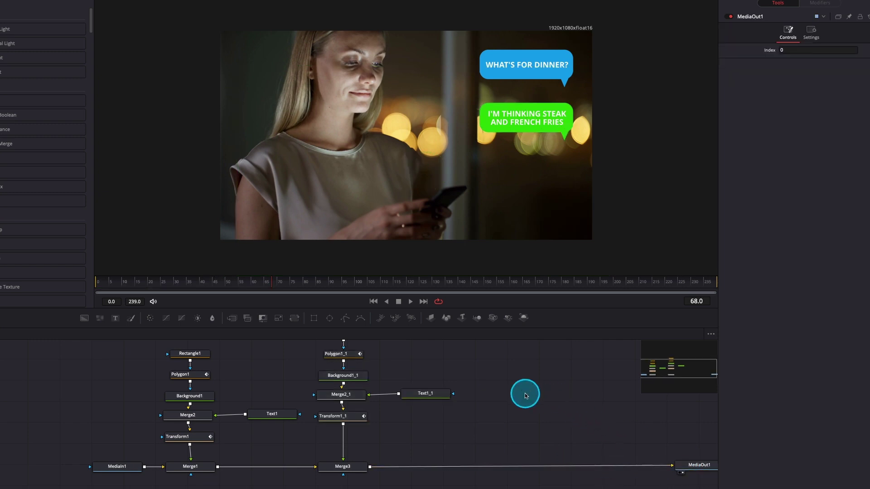
key(super+v)
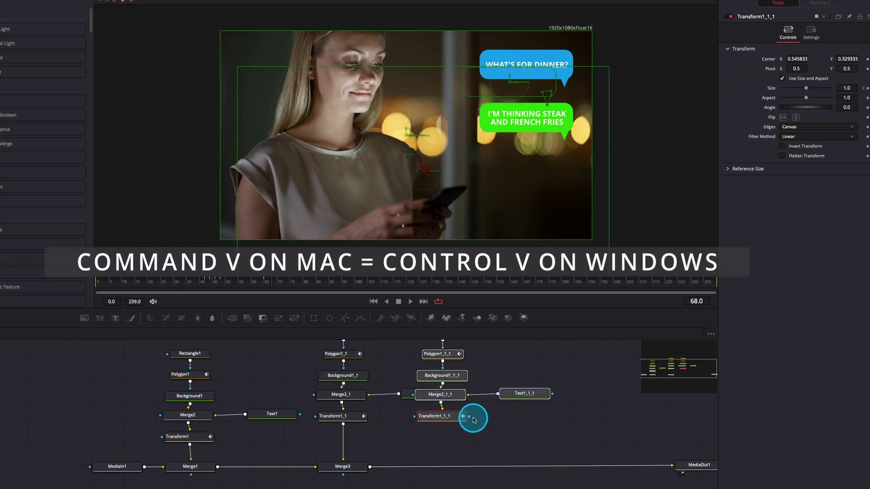
Merge the pasted bubble's Transform output into the main chain after Merge3 and space its nodes away from the second bubble's.
drag(486, 416, 376, 466)
drag(576, 441, 455, 340)
drag(459, 451, 522, 450)
scroll(539, 453, down, 2)
drag(442, 463, 514, 463)
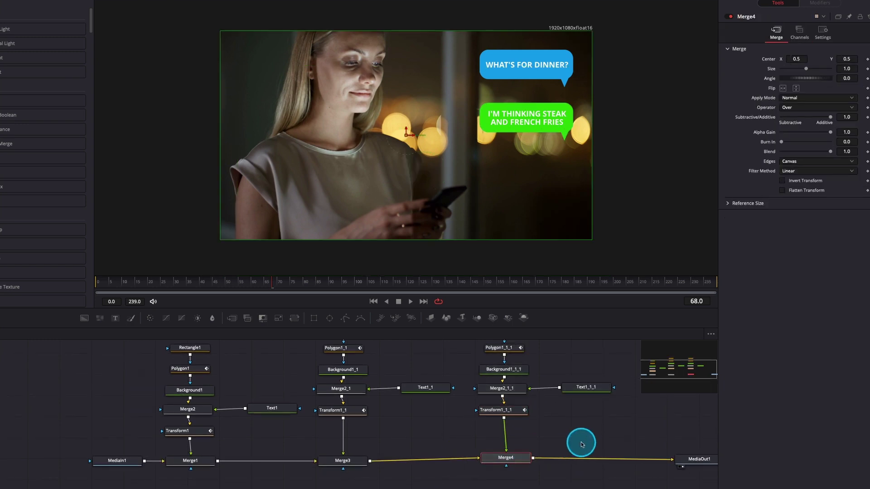
Move the third bubble below the green one, to a Transform Center Y of about 0.098.
scroll(544, 435, up, 1)
click(495, 422)
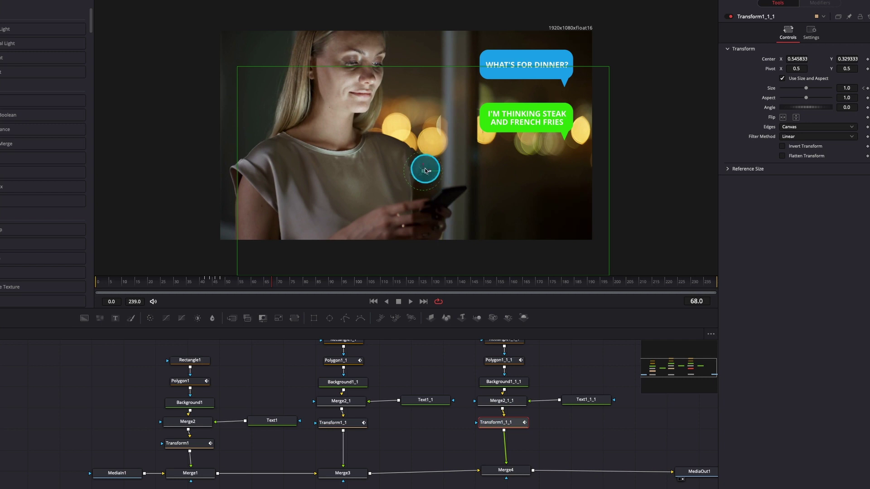
drag(423, 167, 427, 216)
Change the third bubble's Background colour to the blue swatch.
click(501, 387)
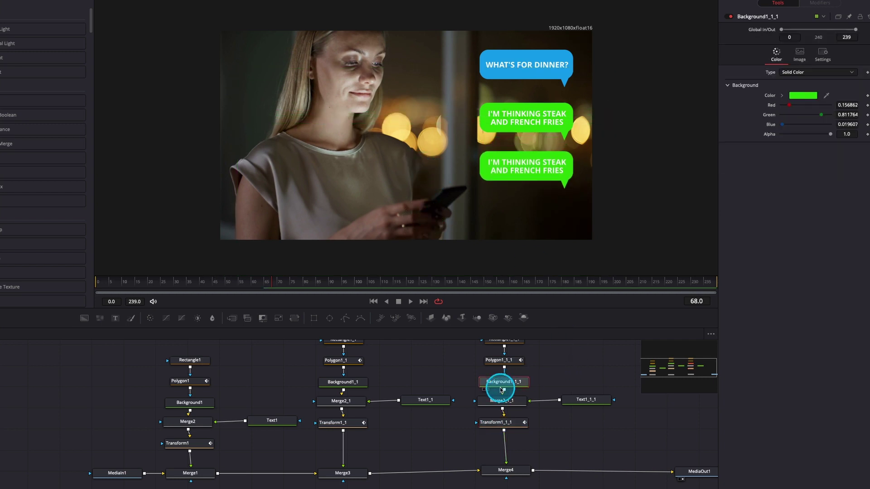
click(809, 97)
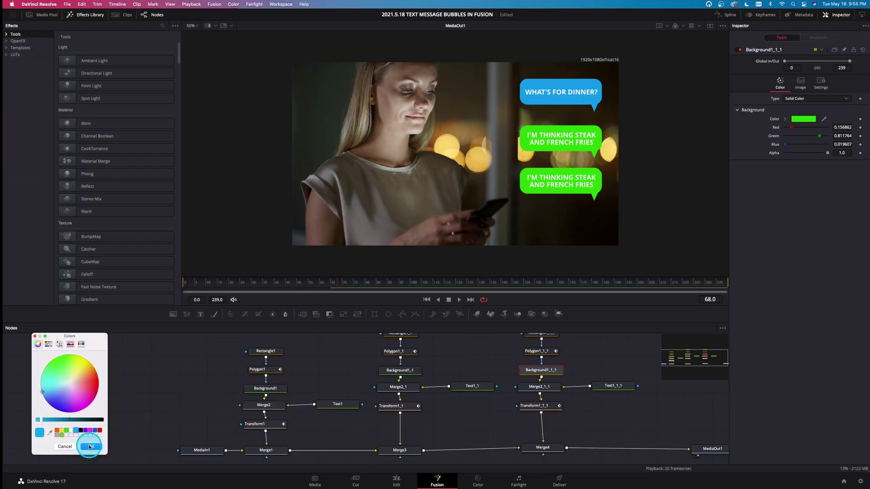
click(89, 447)
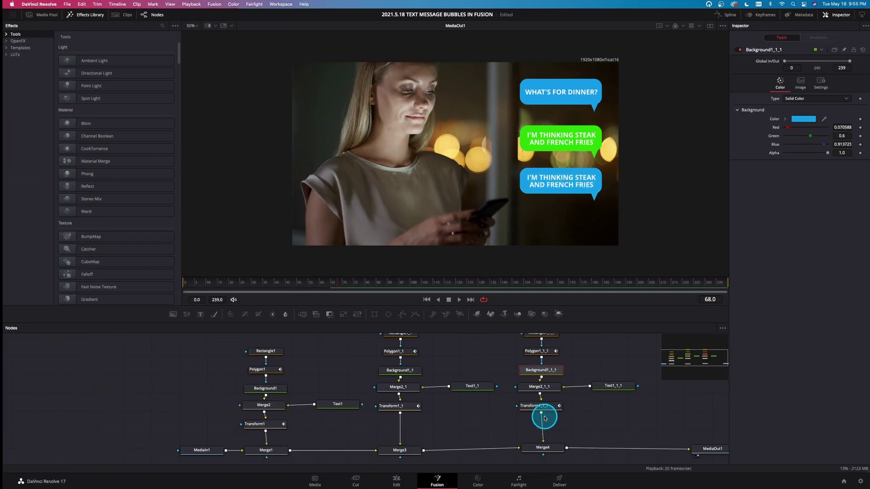
Replace the third bubble's text with "SOUNDS GOOD TO ME".
click(619, 390)
click(781, 113)
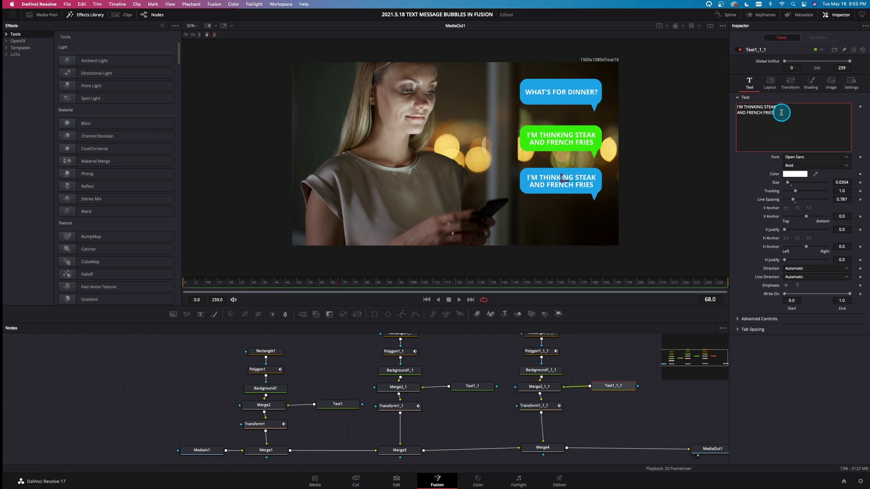
key(super+a)
key(BackSpace)
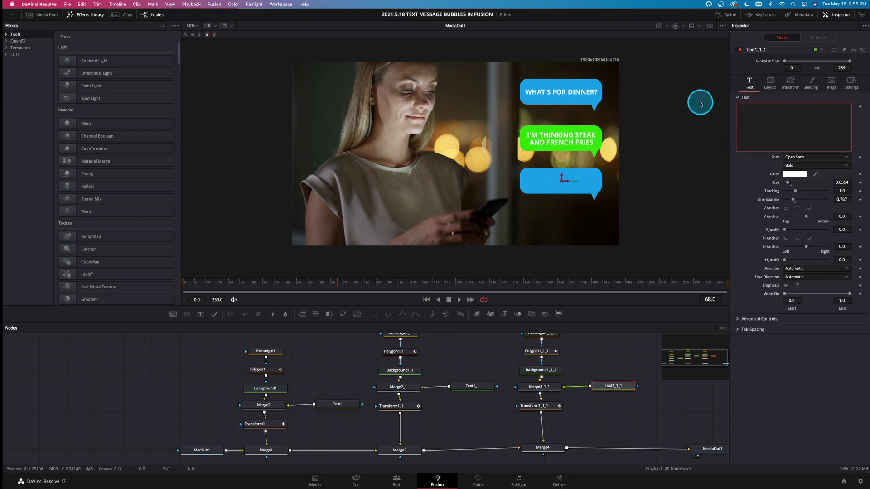
text(SOUNDS GOOD TO ME)
click(747, 163)
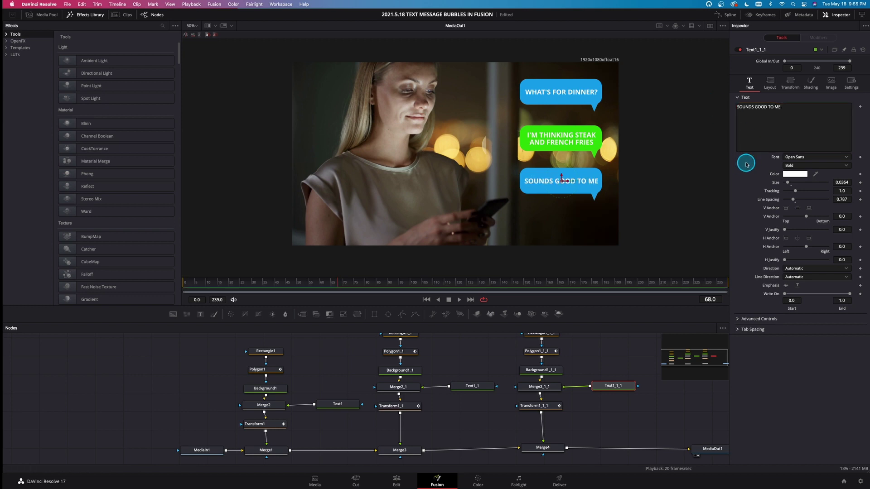
Shift all of the third bubble's Transform Size keyframes later in the Keyframes editor so the last one falls on frame 72.
click(543, 410)
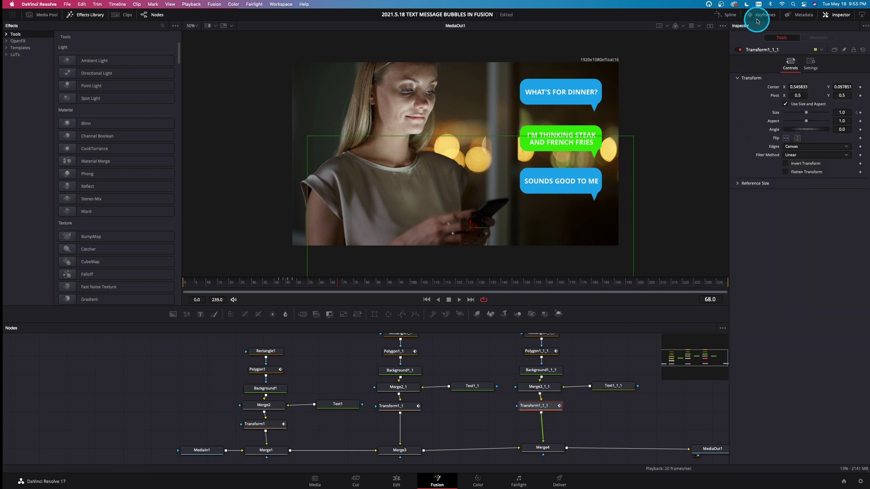
drag(334, 284, 348, 286)
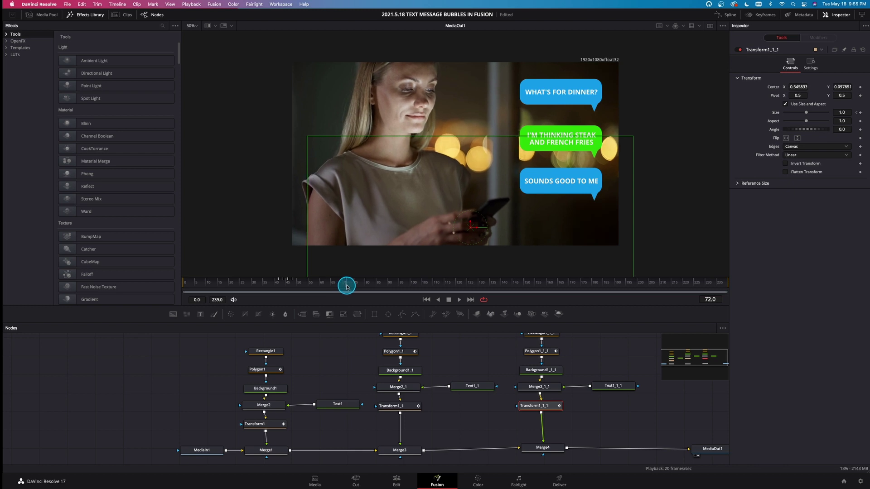
click(755, 15)
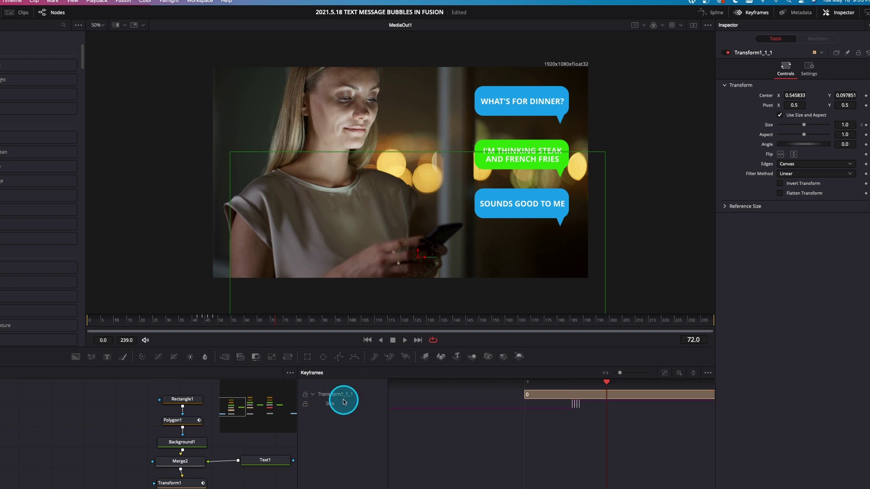
drag(599, 427, 554, 405)
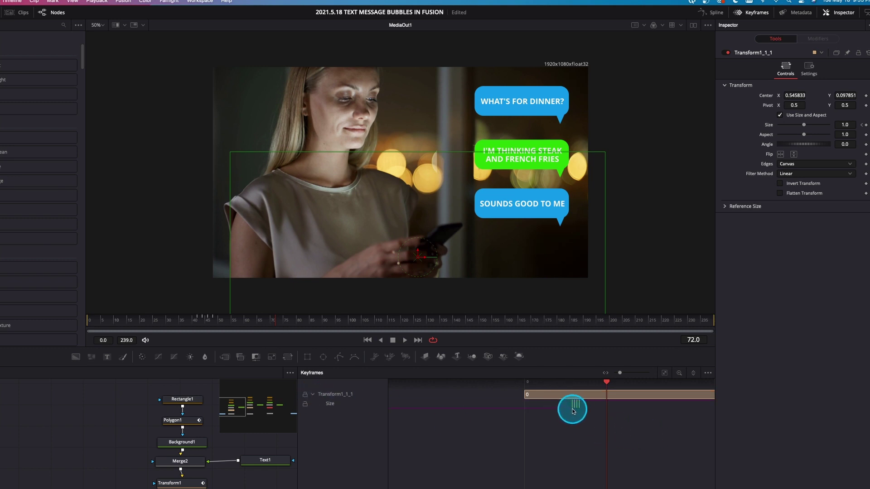
drag(589, 420, 569, 407)
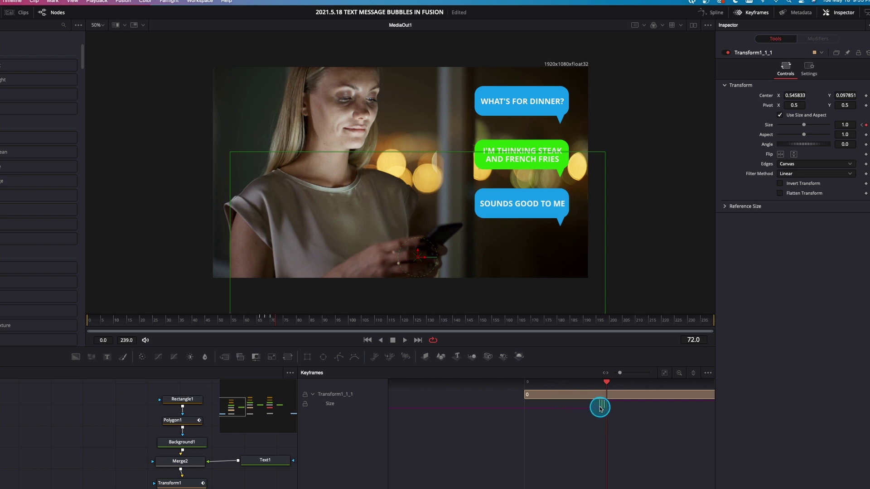
Play back all three bubbles' animations from frame 0 and close the Keyframes editor.
drag(281, 320, 66, 315)
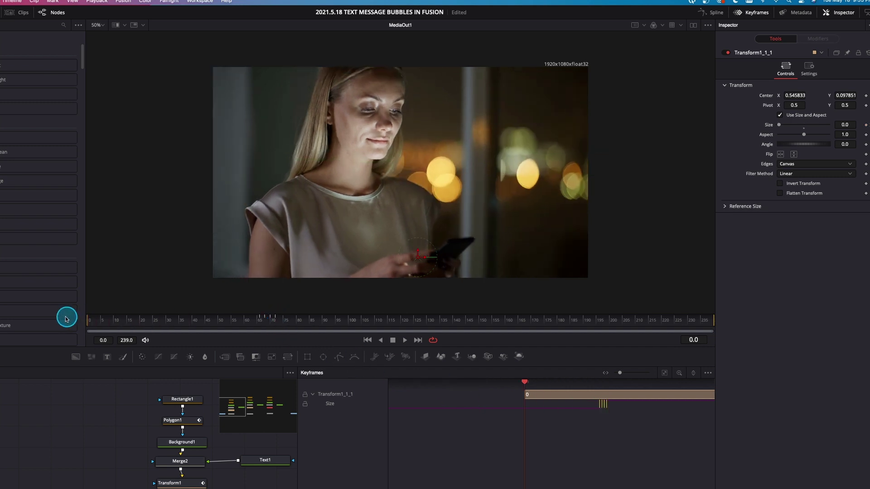
key(space)
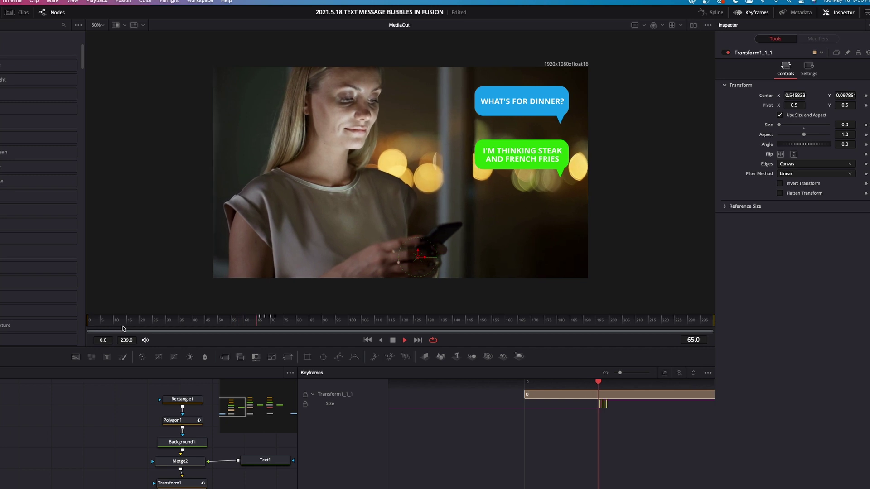
key(space)
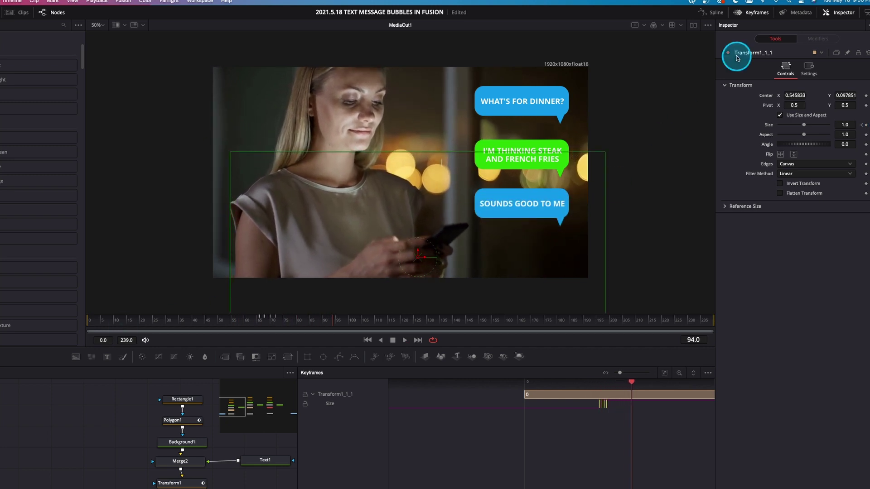
click(743, 17)
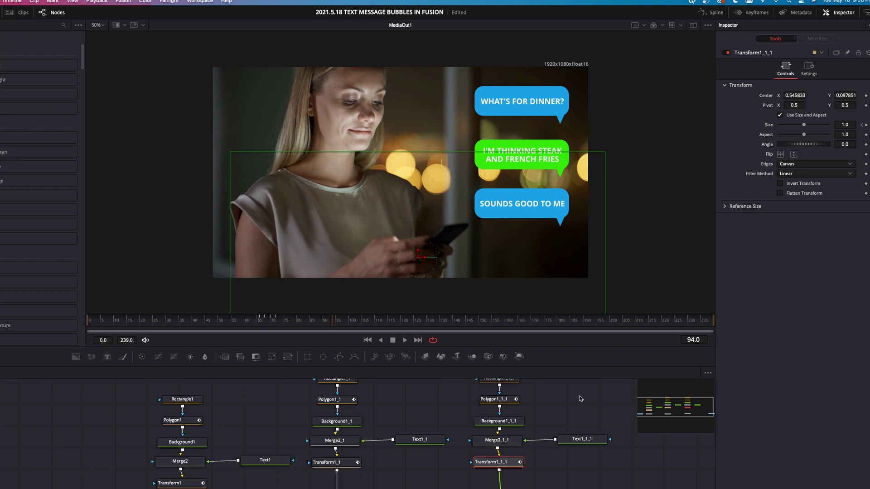
Rename the first bubble's text node as "Text Message 1".
scroll(589, 484, up, 1)
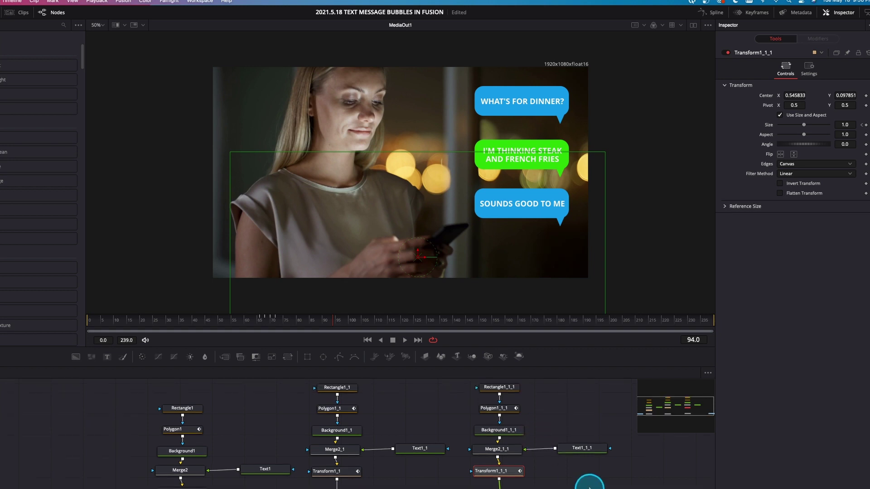
click(271, 471)
right_click(272, 473)
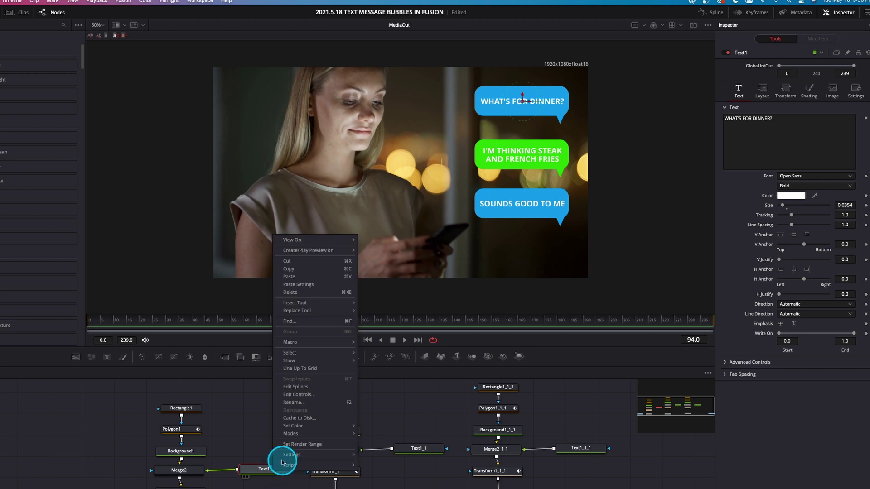
click(292, 407)
text(Text Message 1)
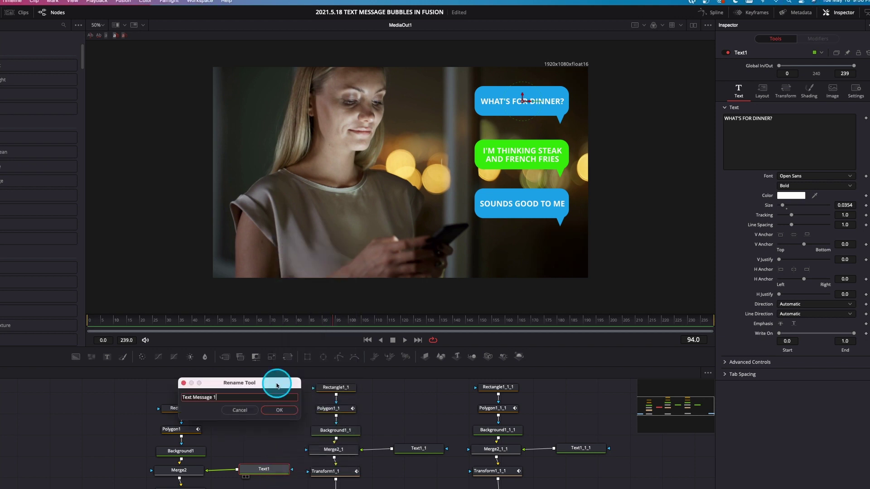
key(Return)
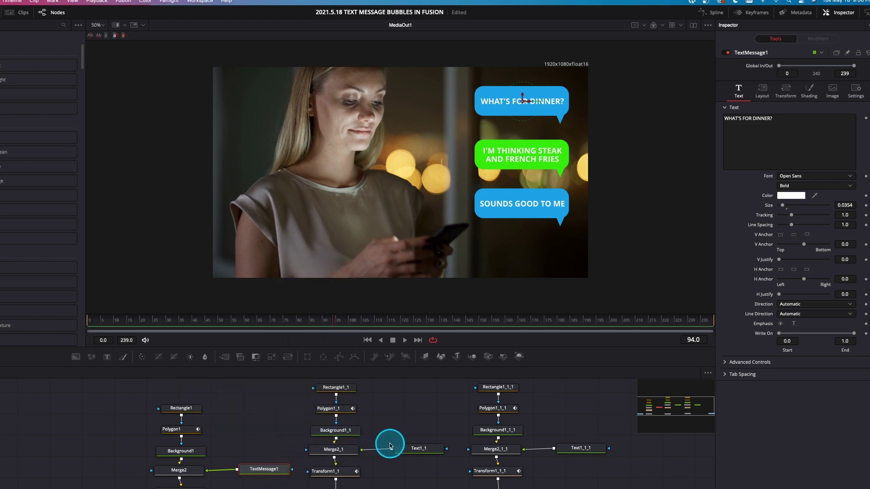
Rename the green bubble's text node as "Text Message 2".
right_click(413, 449)
click(444, 380)
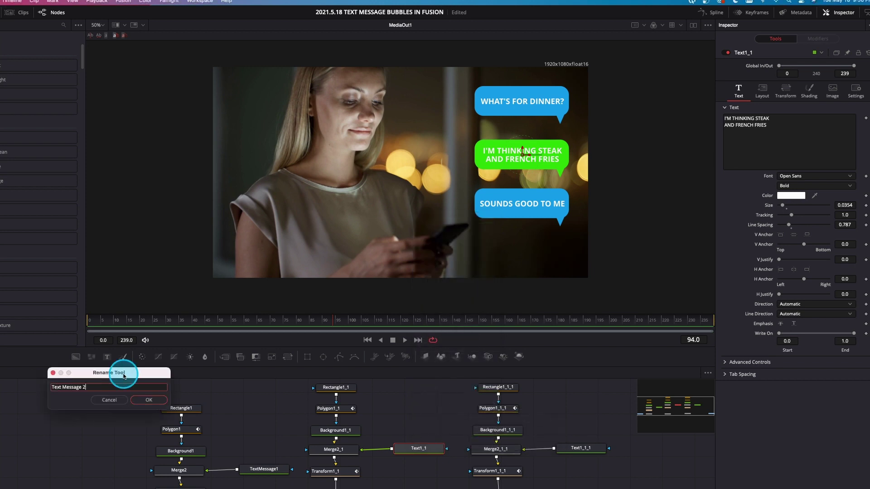
text(Text Message 2)
key(Return)
Rename the third bubble's text node as "Text Message 3".
click(583, 449)
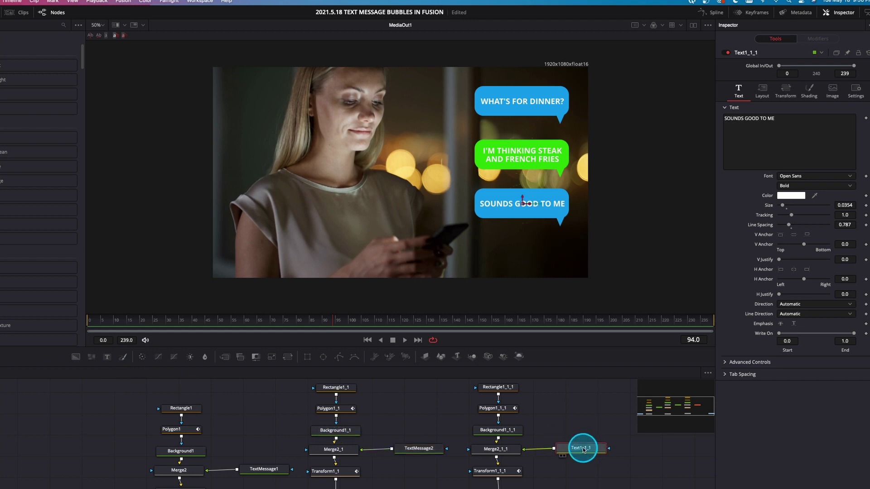
right_click(582, 450)
click(608, 382)
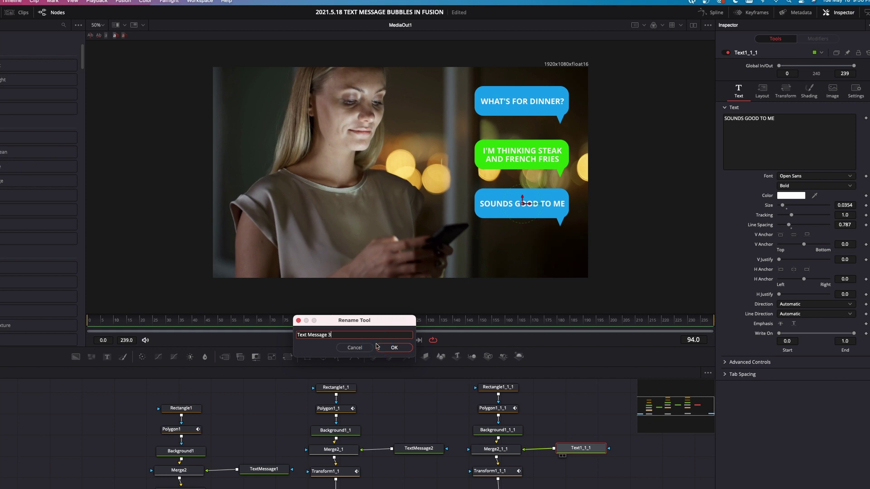
click(376, 347)
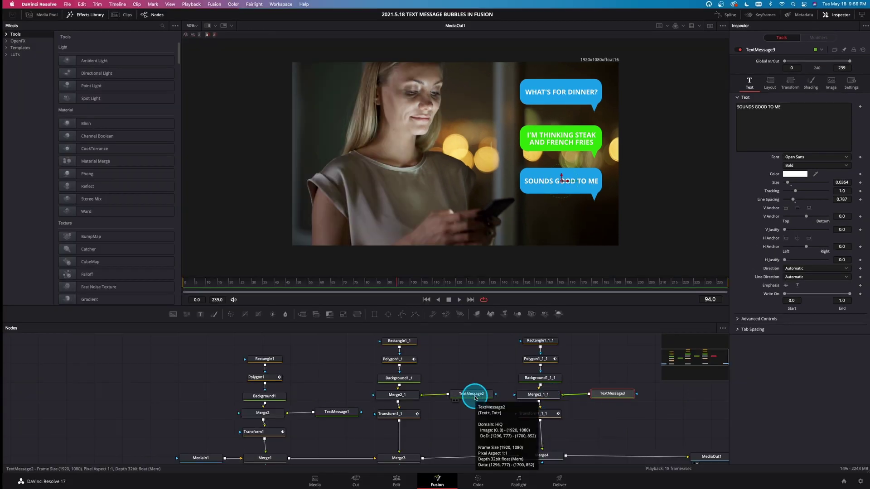
Switch to the Edit page and play back the finished message animation on the timeline.
click(398, 479)
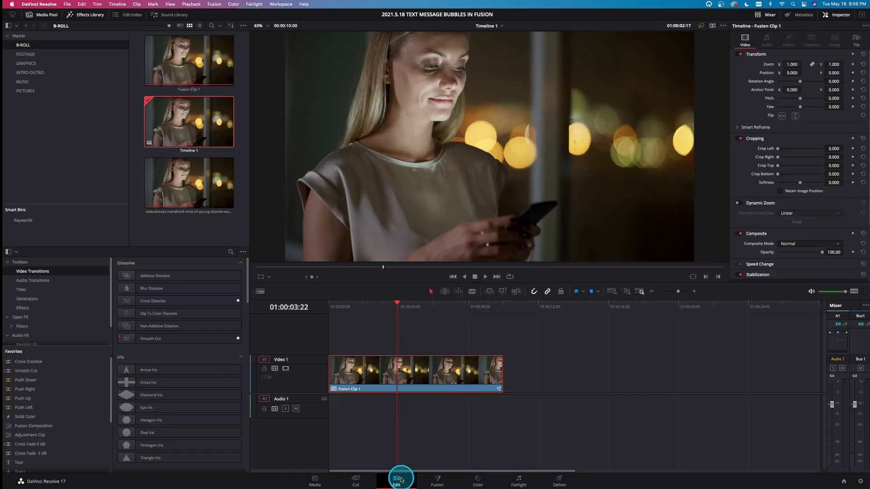
key(space)
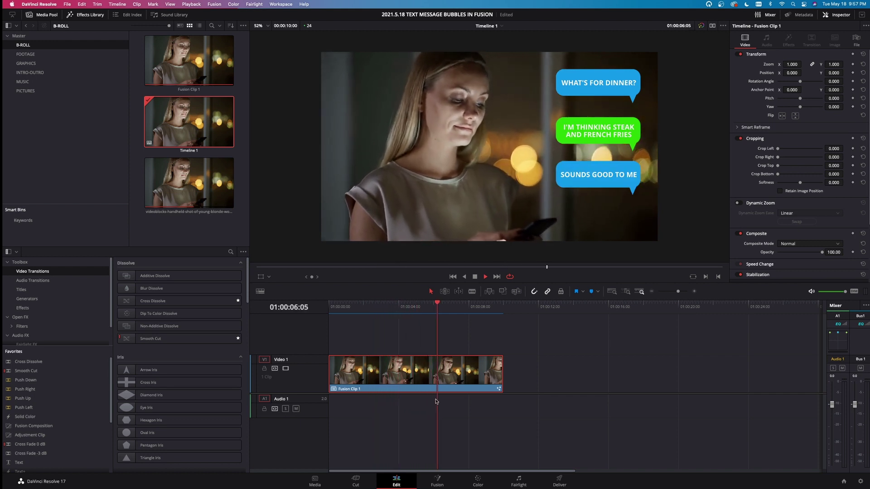
key(space)
click(408, 407)
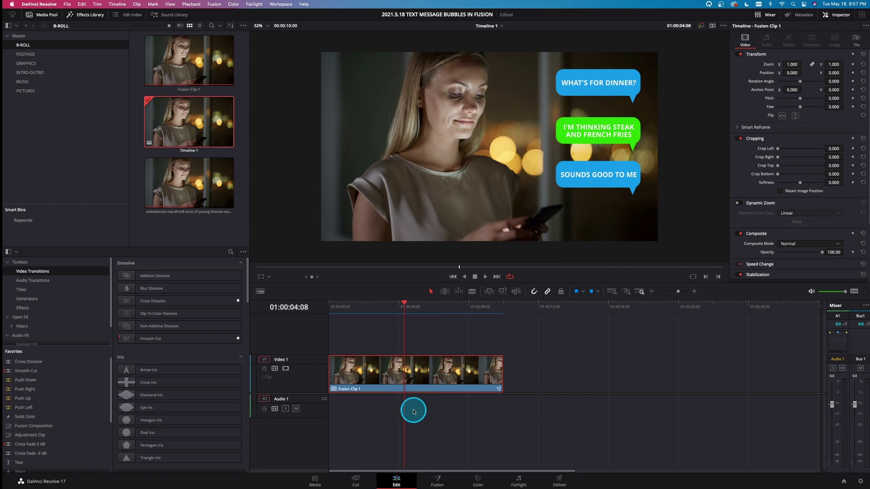
Return to the Fusion page and shift the green bubble's Transform size keyframes later in time so the last one falls on frame 72.
click(438, 480)
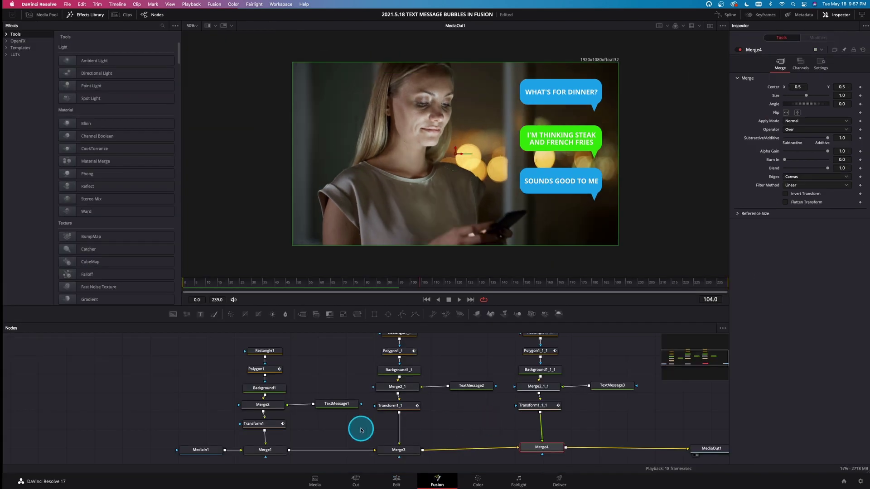
click(398, 405)
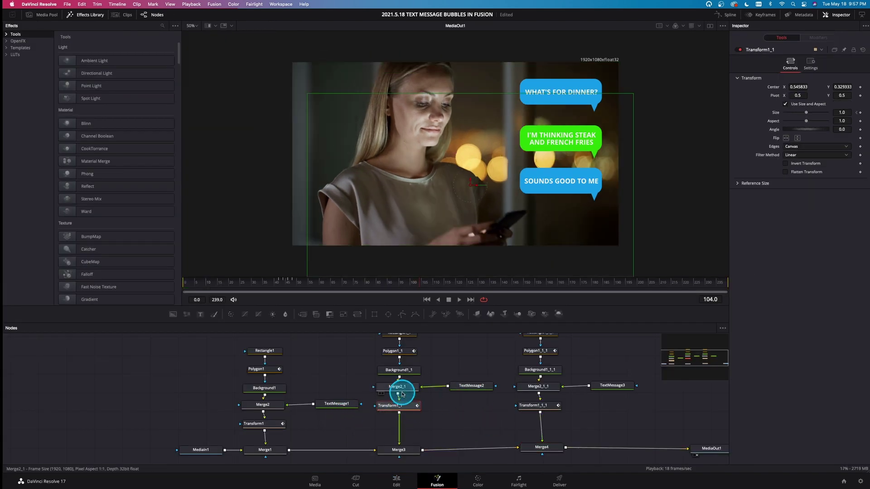
drag(405, 278, 302, 284)
drag(288, 285, 347, 285)
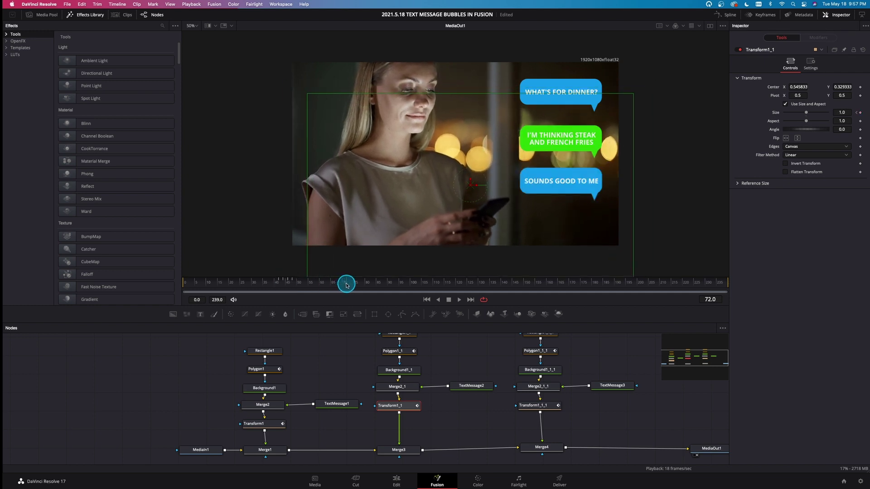
click(778, 37)
click(762, 16)
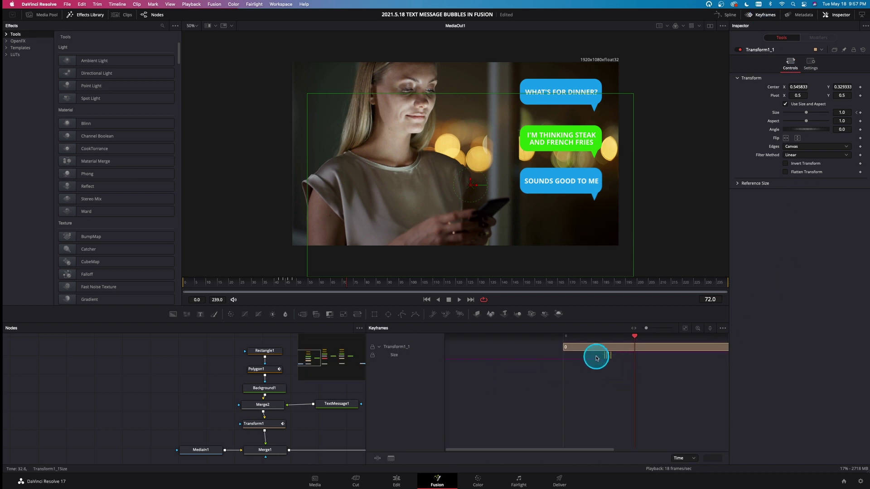
drag(624, 361, 627, 361)
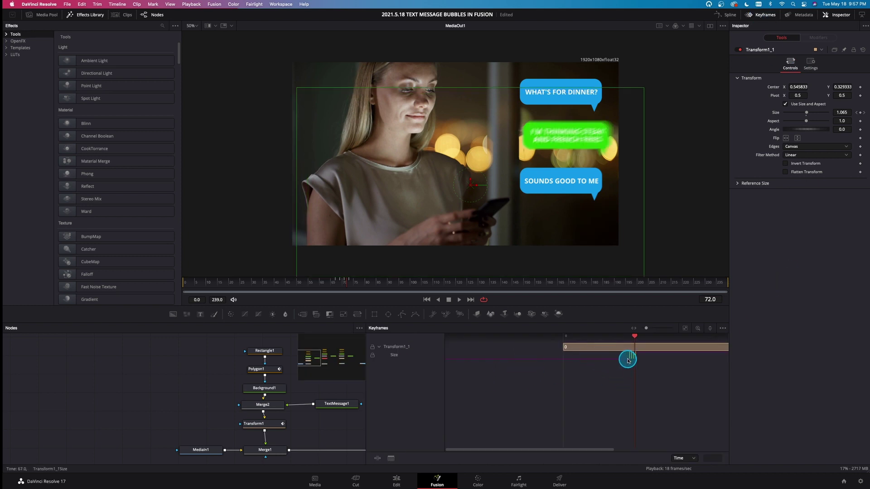
click(763, 15)
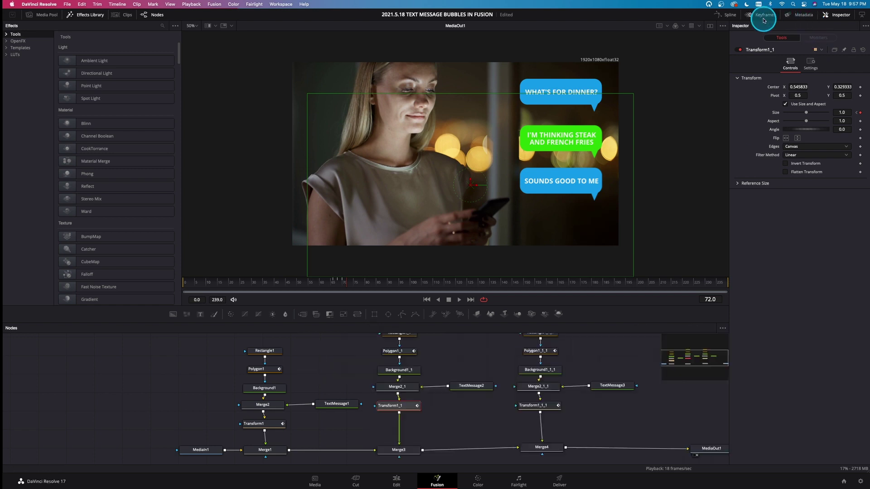
Shift the third bubble's Transform size keyframes later in time so the last one falls on frame 110.
click(541, 409)
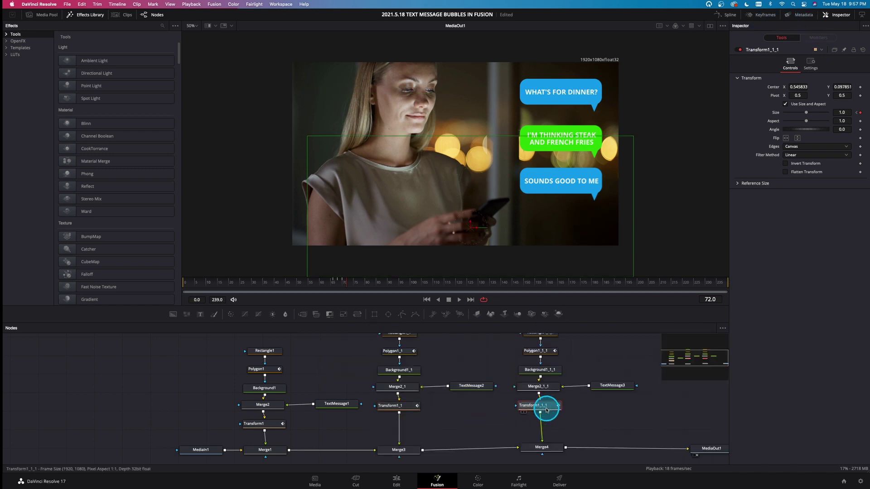
click(771, 16)
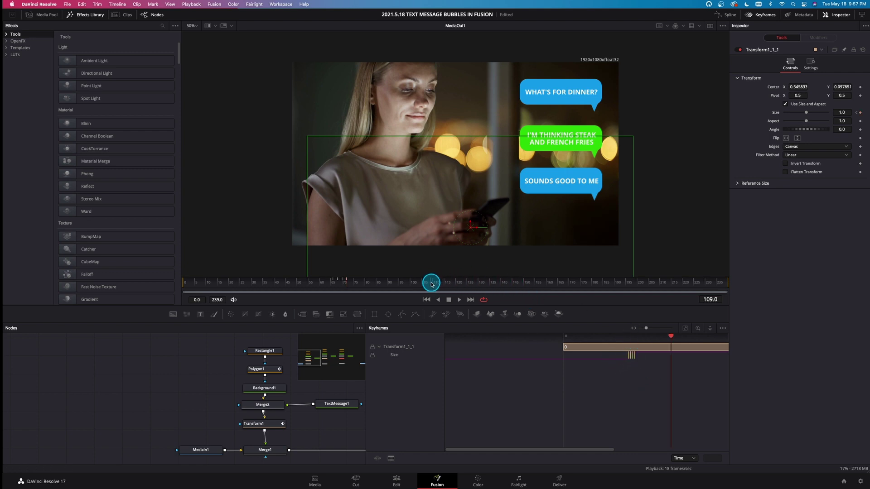
drag(432, 284, 434, 284)
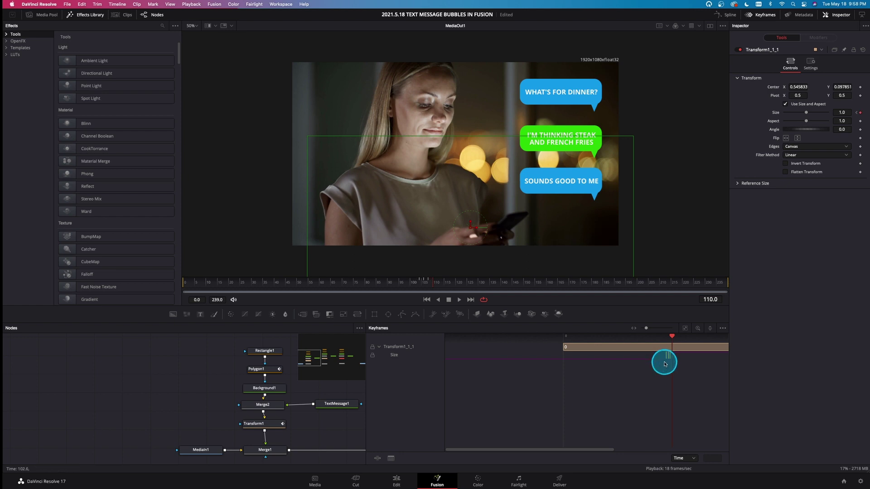
click(720, 3)
click(752, 14)
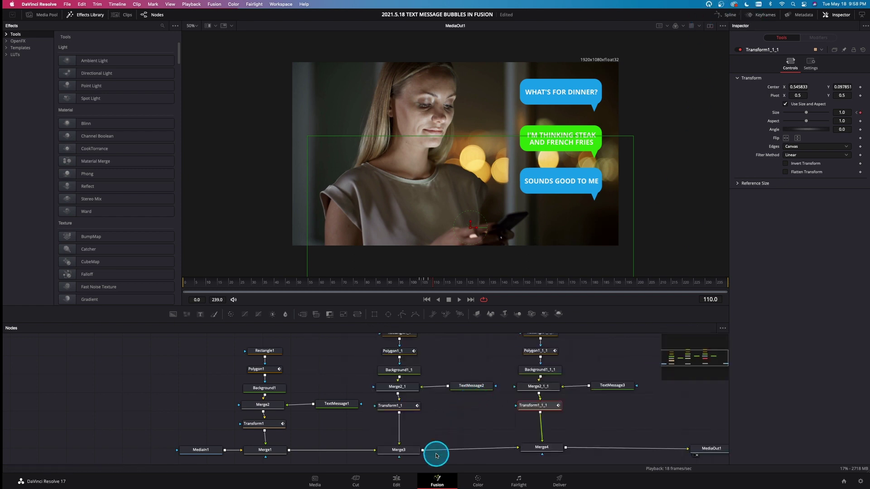
Switch to the Edit page and play the retimed message animation from the start of the timeline.
click(405, 482)
drag(421, 308, 356, 305)
key(space)
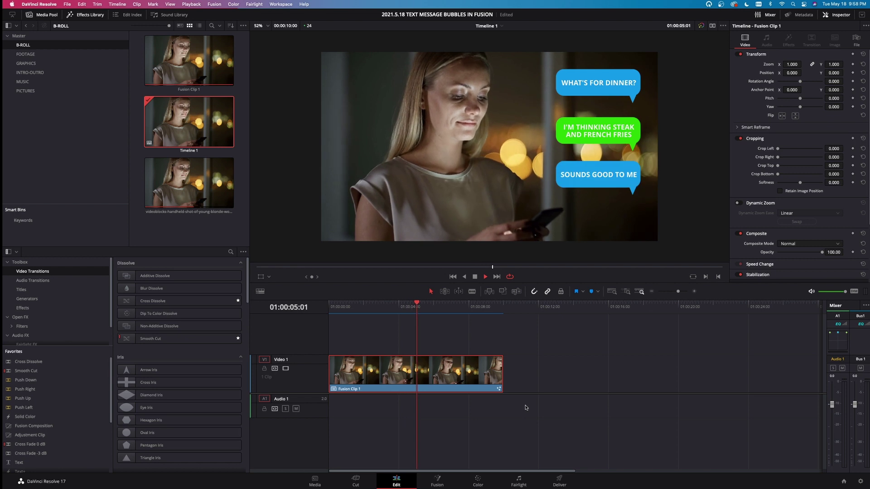
click(525, 408)
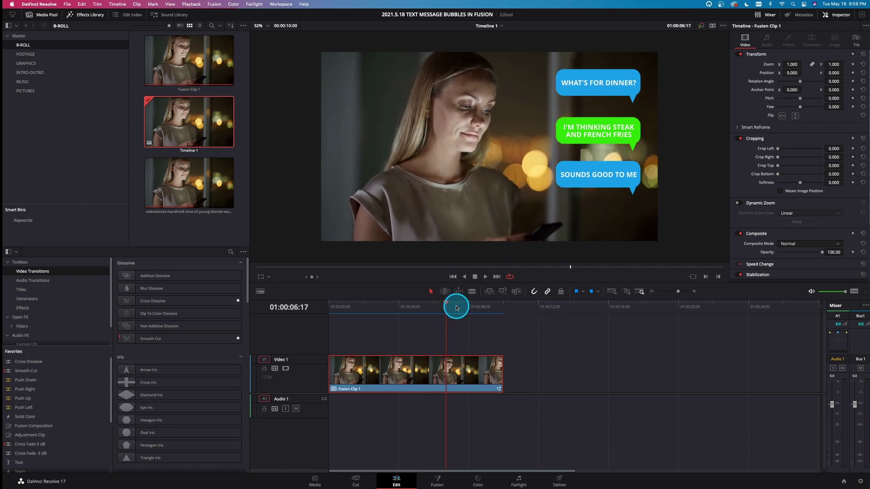
drag(456, 305, 320, 332)
key(space)
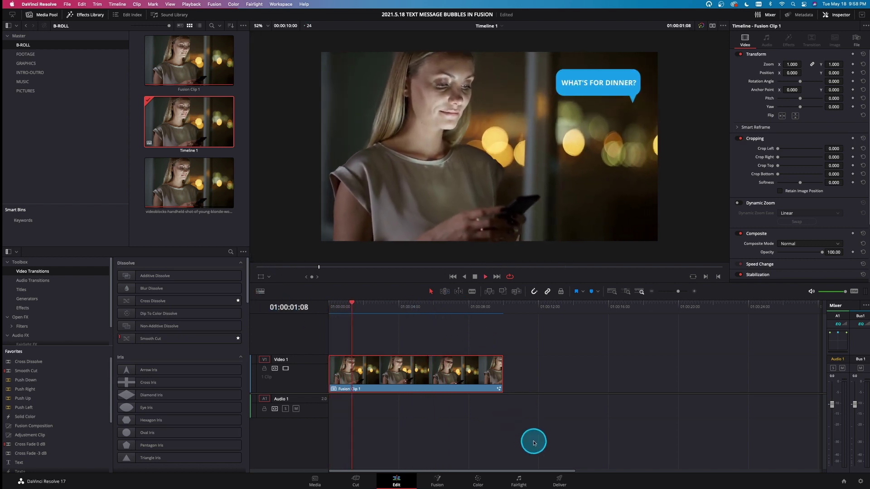